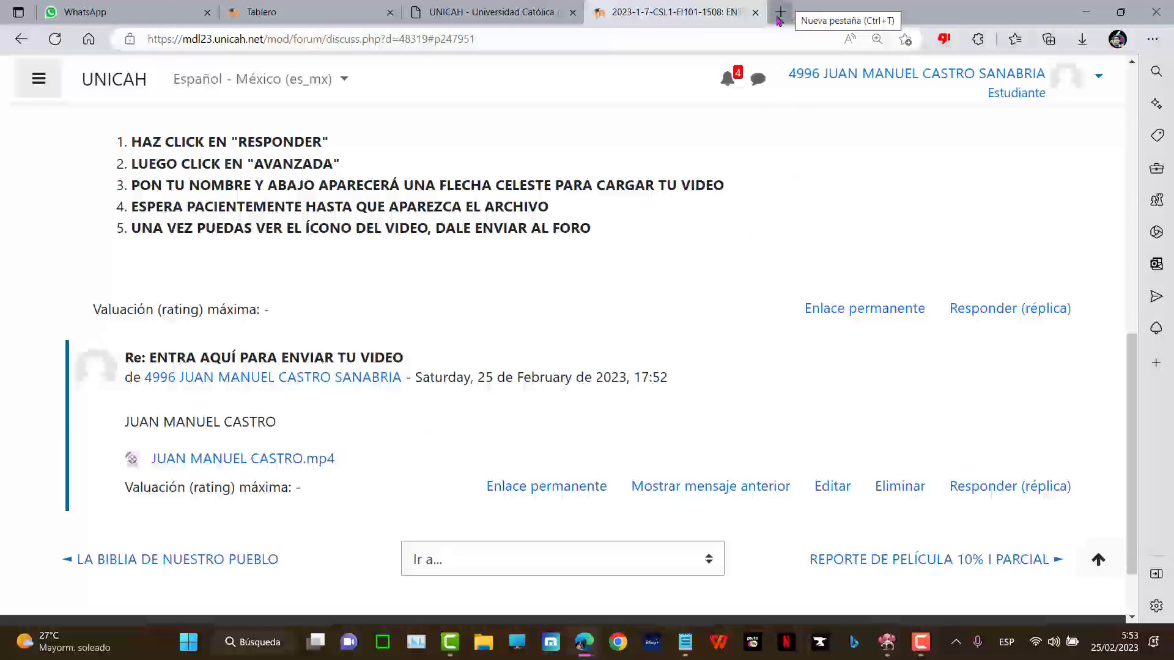
# - Open youtube.com in a new browser tab
pyautogui.click(779, 20)
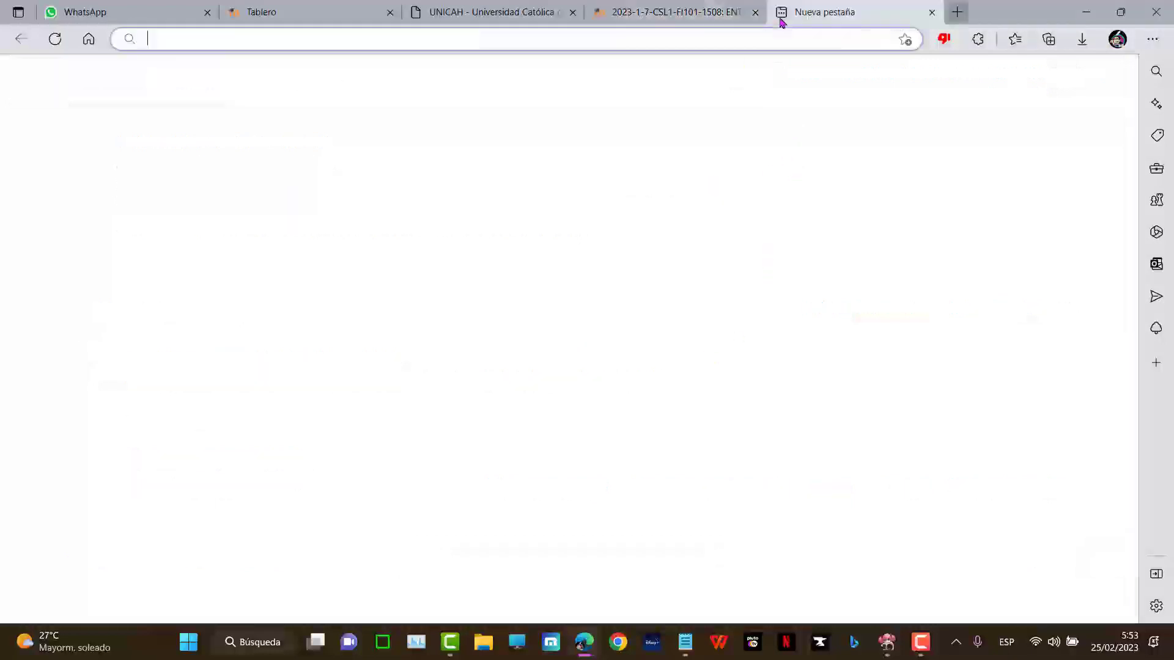
pyautogui.write('Youtube.com')
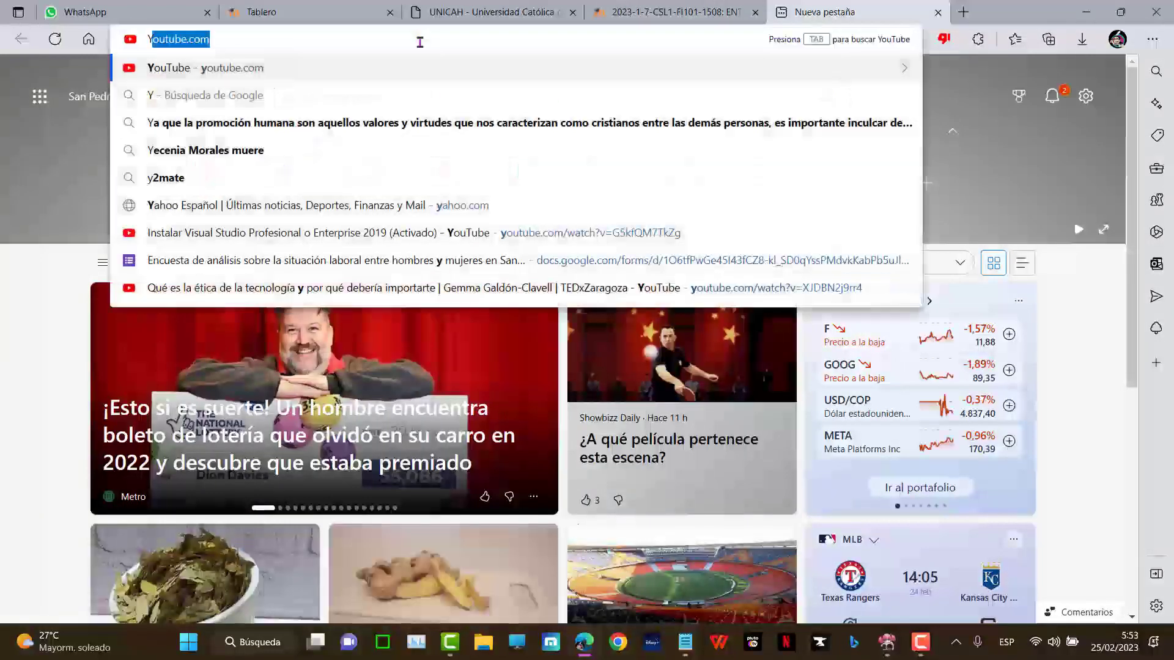
pyautogui.press('Return')
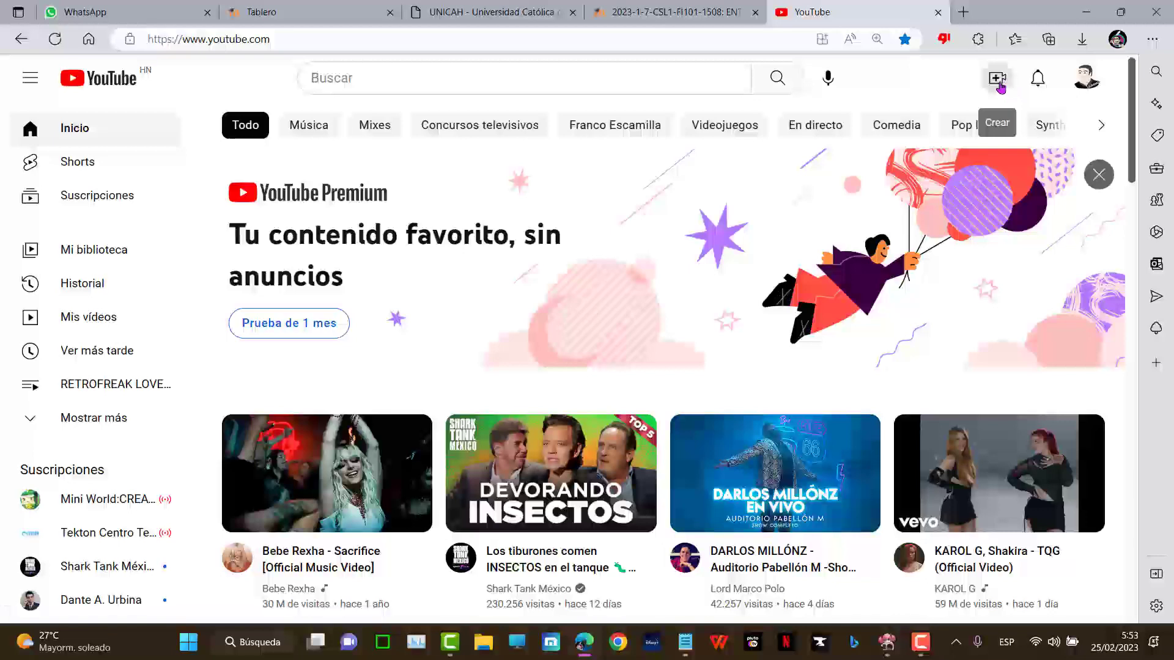
# - Start a new video upload from Crear > Subir vídeo in YouTube Studio
pyautogui.click(1089, 84)
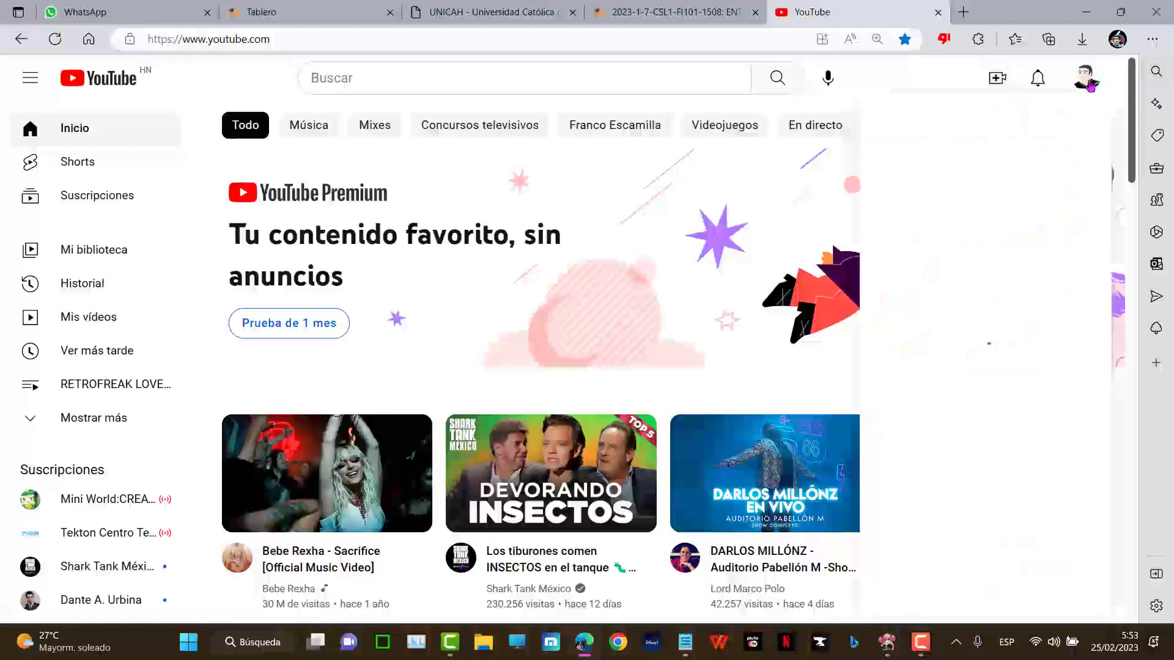
pyautogui.click(1089, 82)
pyautogui.click(1089, 82)
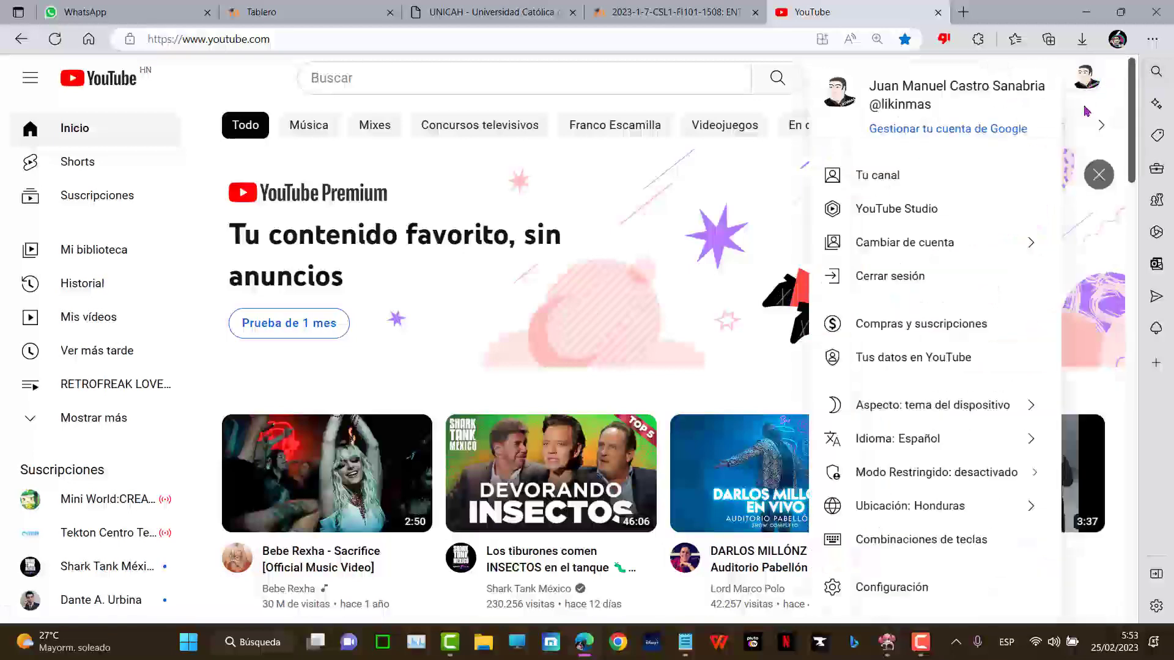
pyautogui.click(1086, 78)
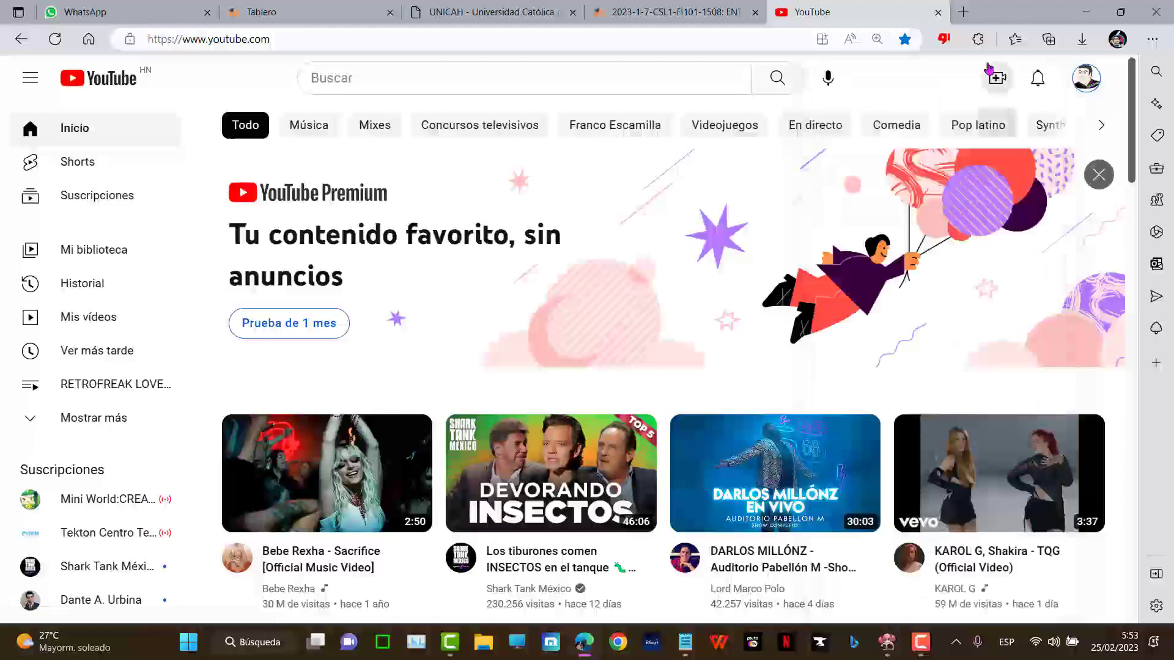
pyautogui.click(999, 79)
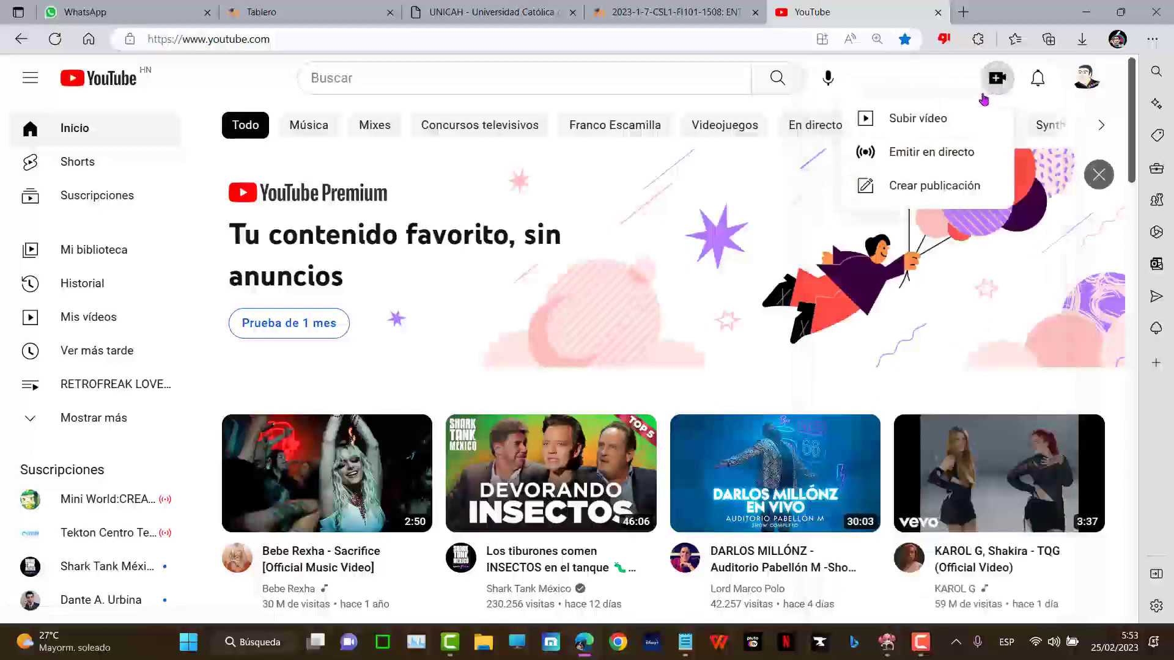
pyautogui.click(912, 126)
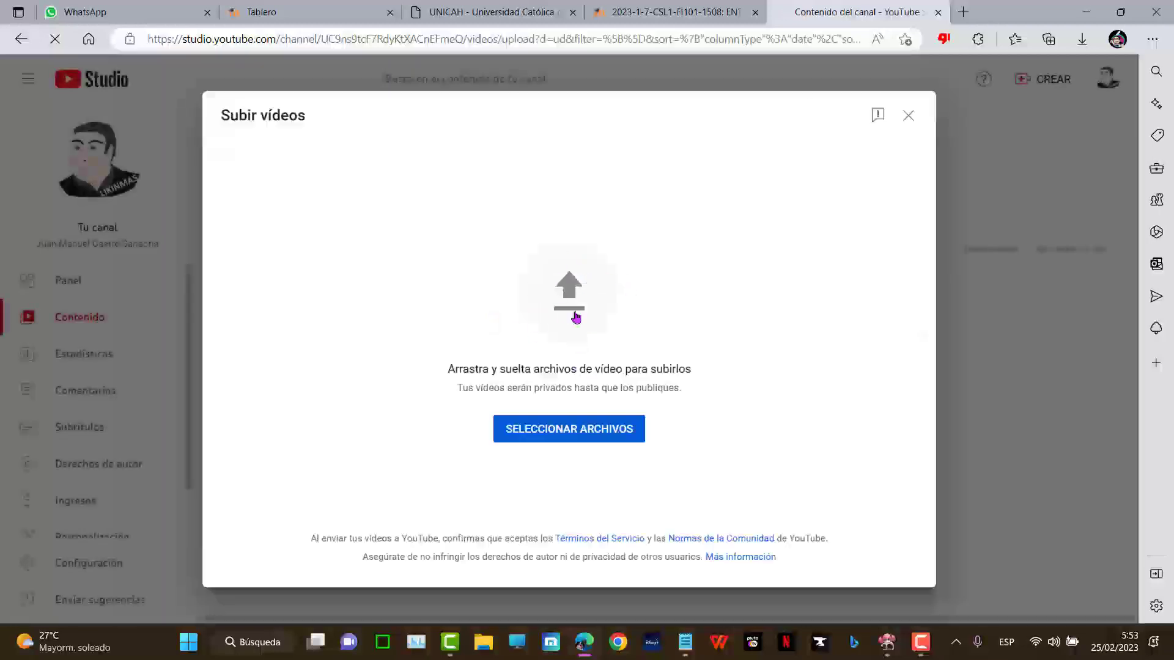
# - Upload RASPADOS.mp4 from the computer
pyautogui.click(576, 297)
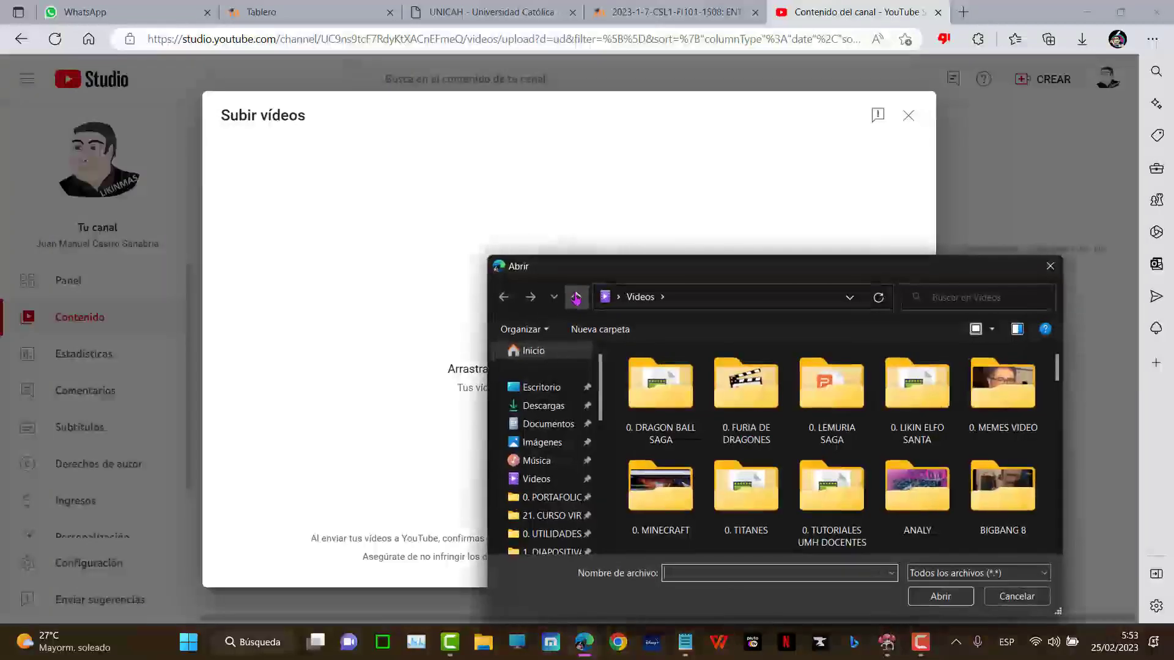
pyautogui.scroll(-10, 897, 463)
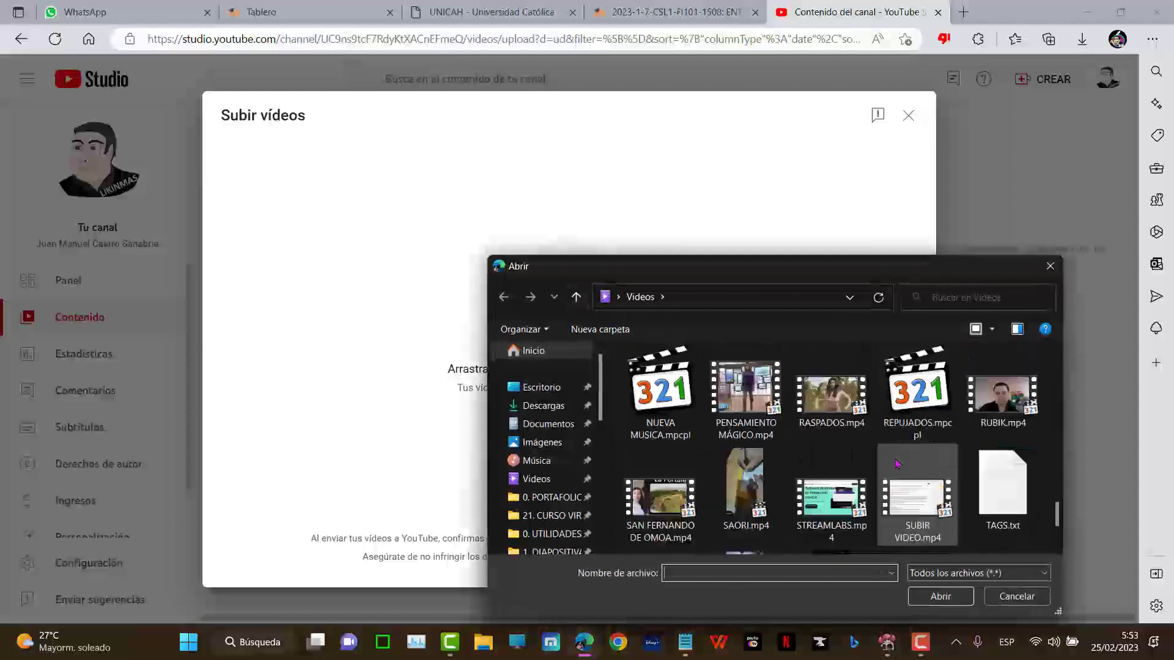
pyautogui.doubleClick(808, 383)
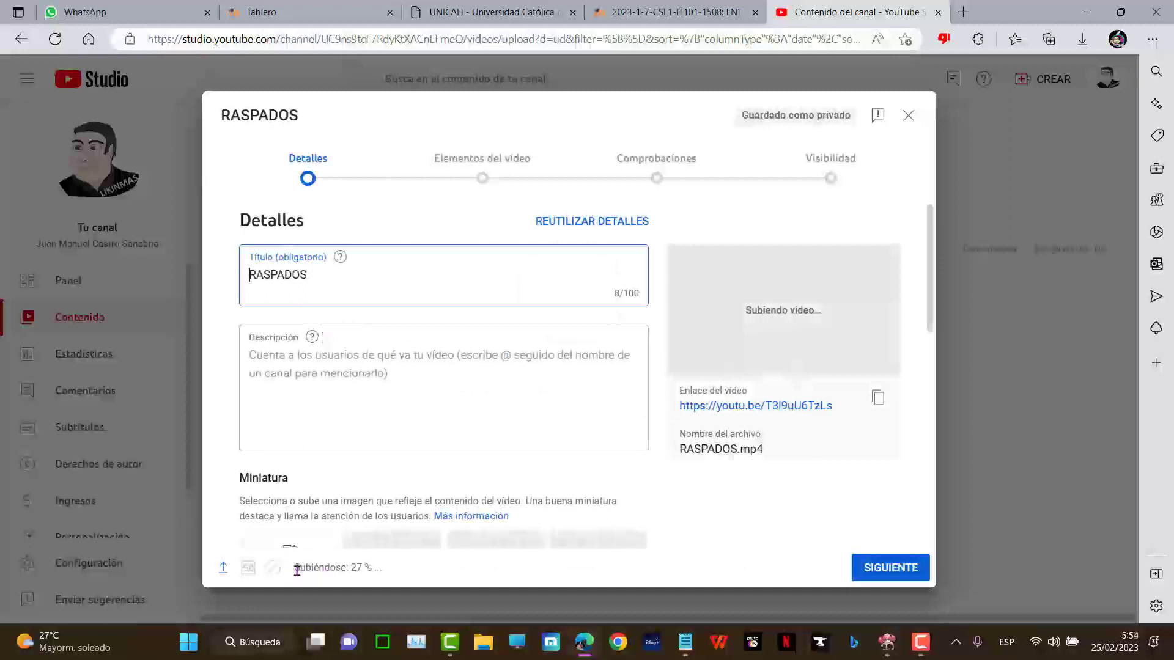
# - Paste the student's full name as both the video description and the title
pyautogui.moveTo(294, 567); pyautogui.dragTo(399, 569)
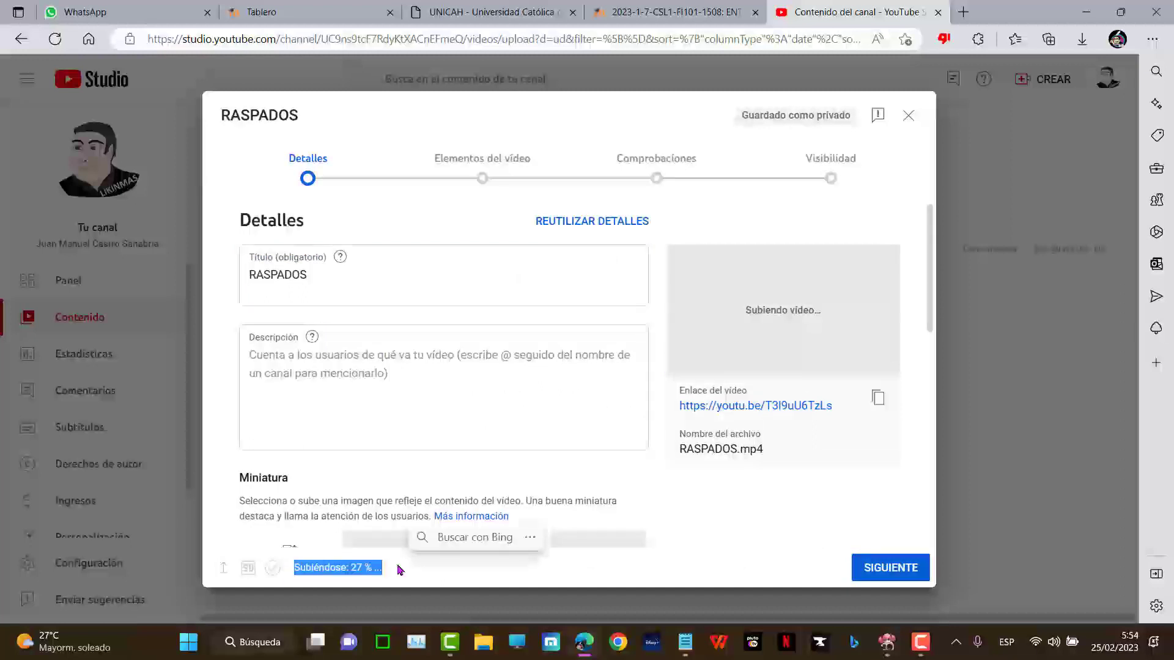
pyautogui.click(309, 384)
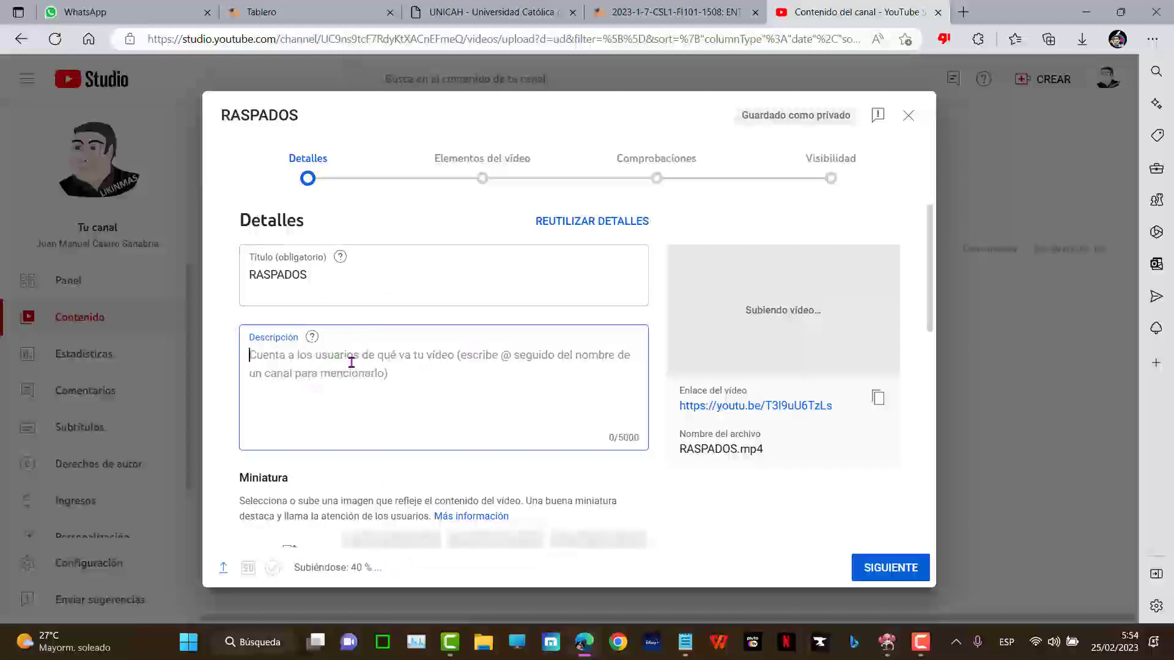
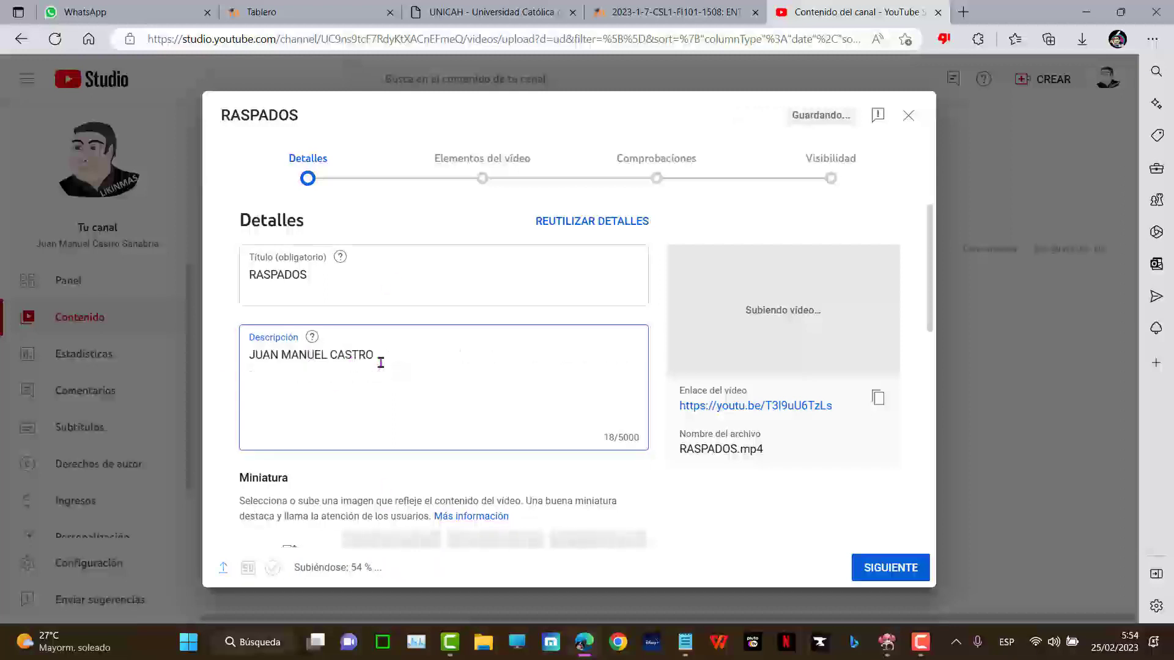
pyautogui.click(357, 281)
pyautogui.doubleClick(327, 283)
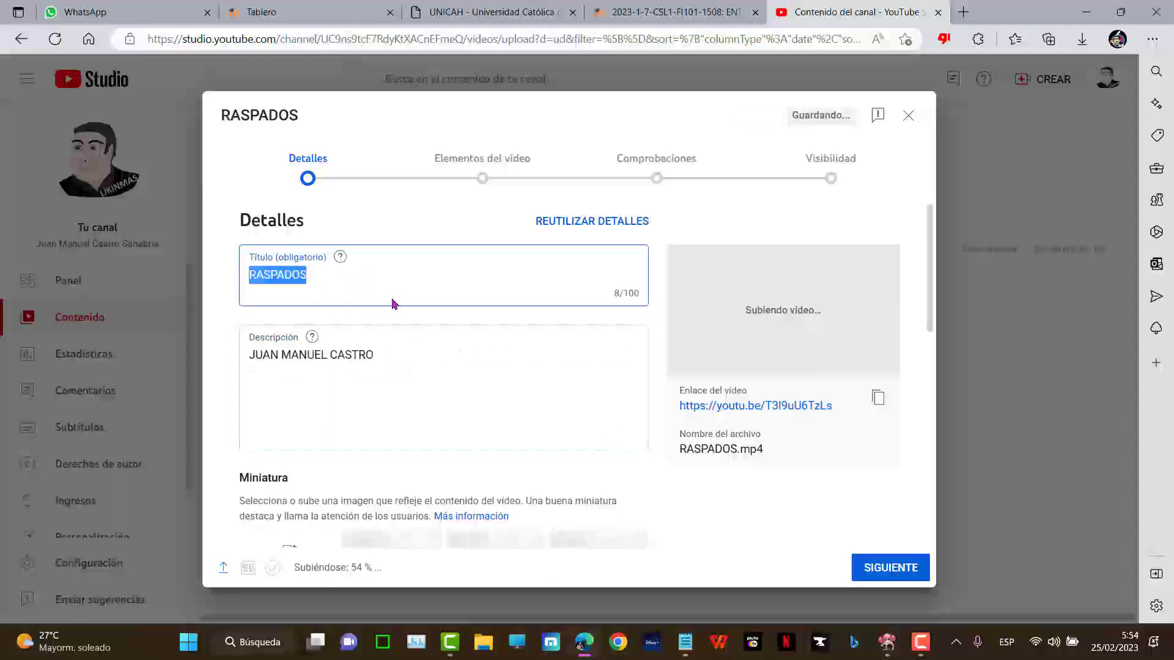
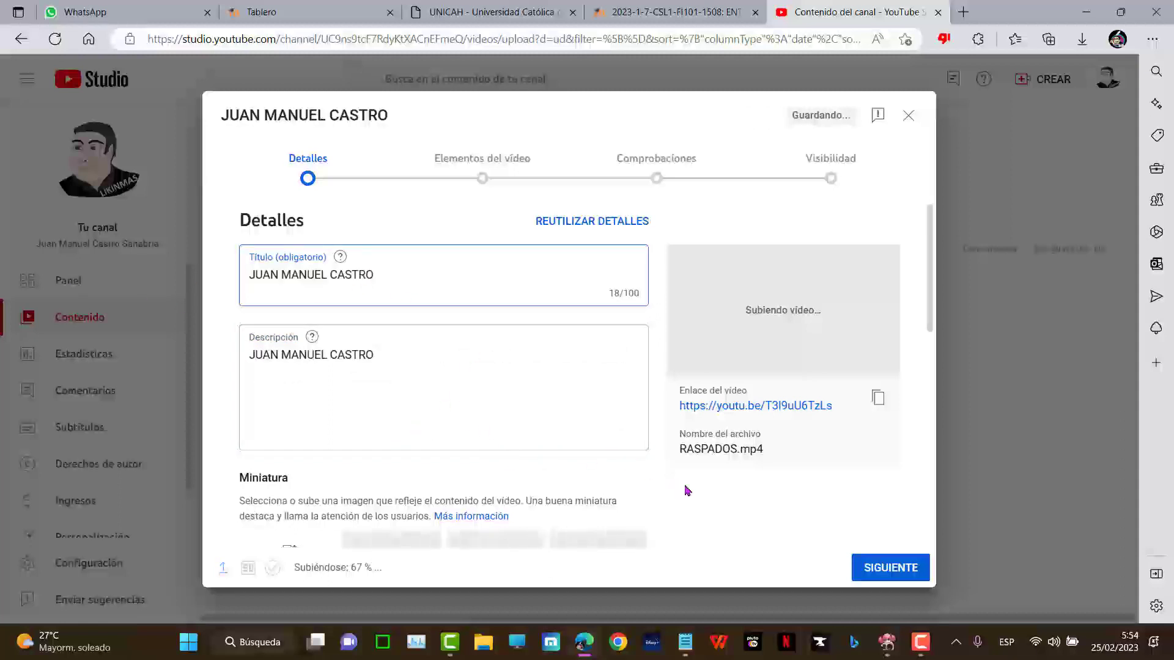
pyautogui.scroll(-4, 687, 490)
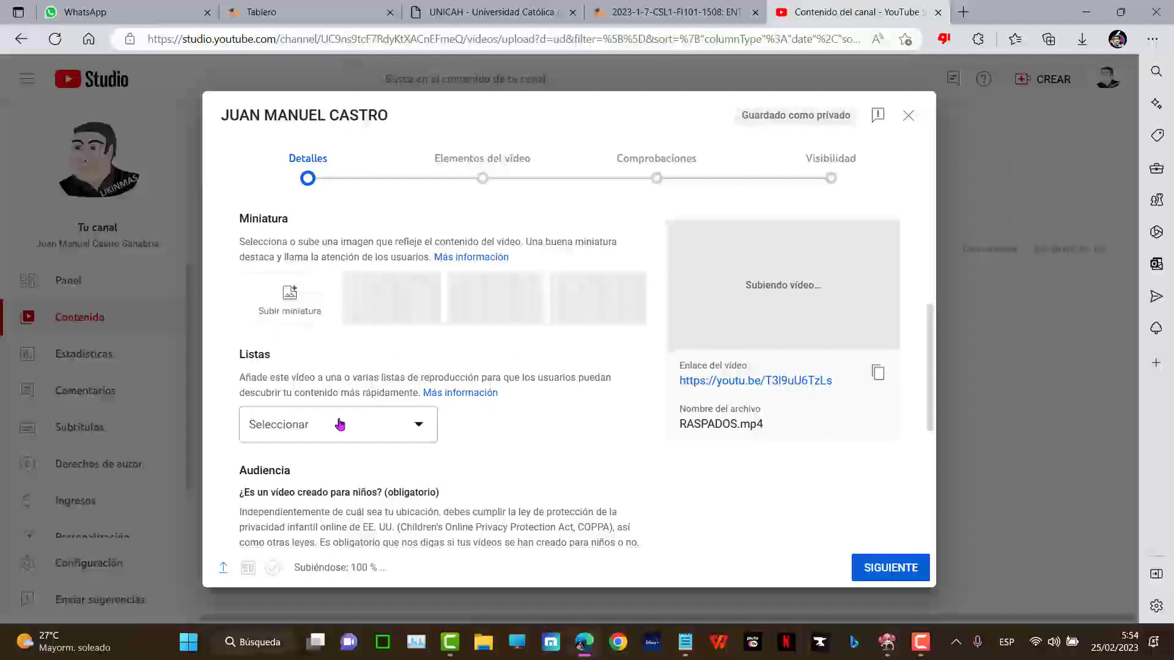
# - Move the video from the FILOSOFÍA 11AM 2022 playlist to MIS TUTORIALES
pyautogui.click(426, 433)
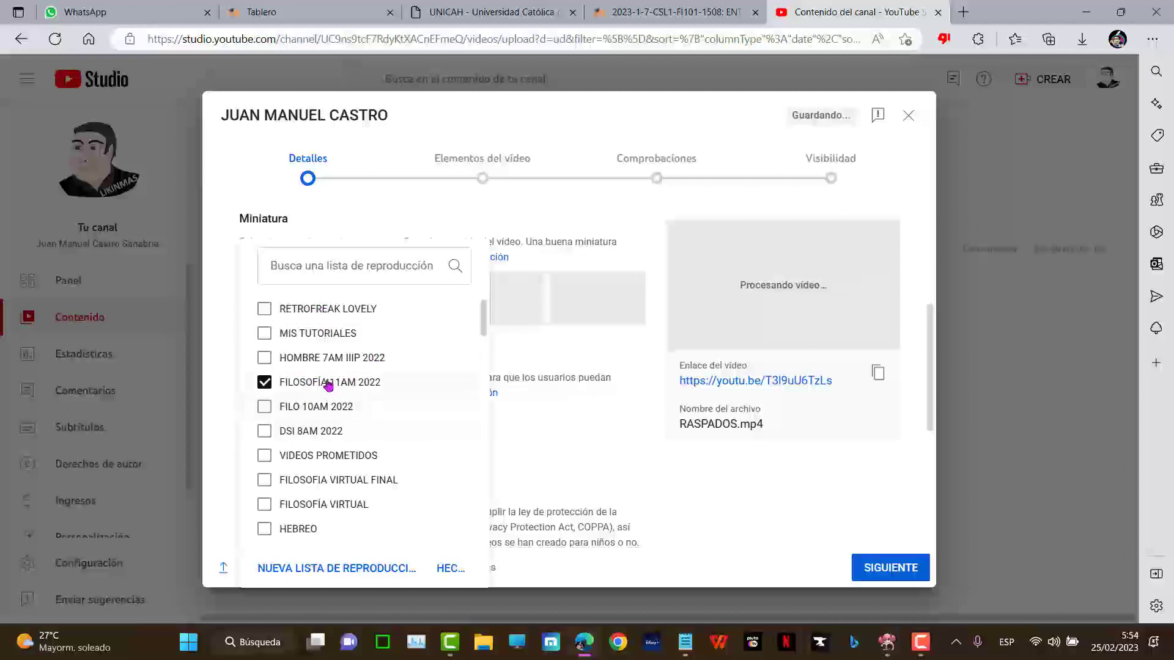
pyautogui.click(327, 382)
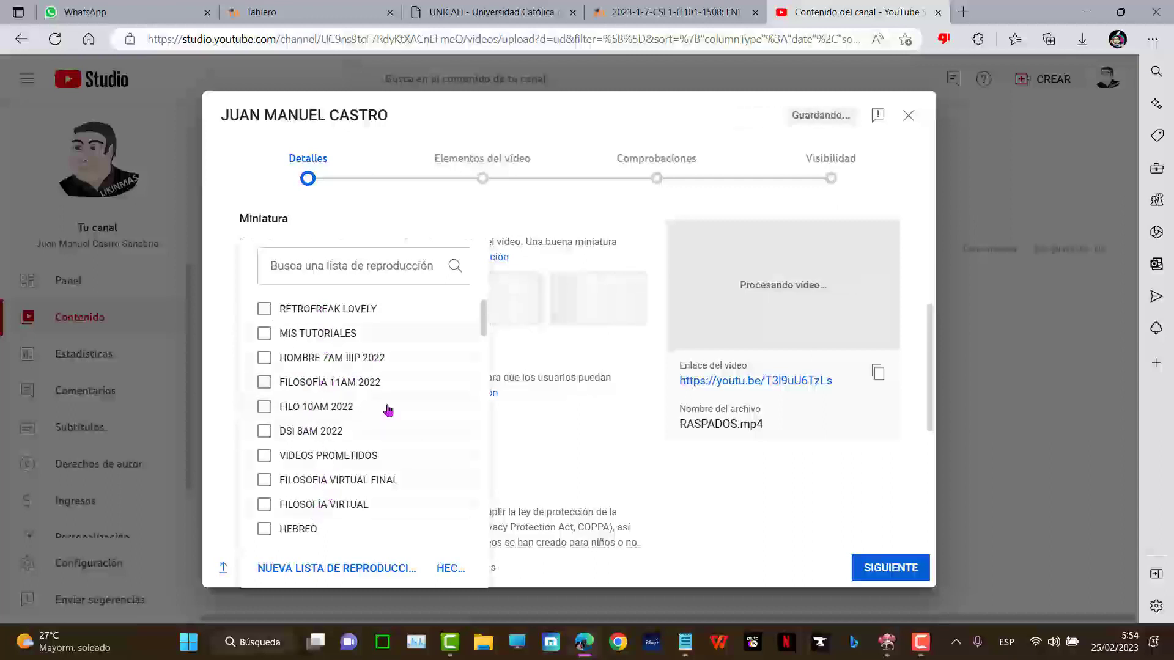
pyautogui.click(318, 333)
pyautogui.click(448, 568)
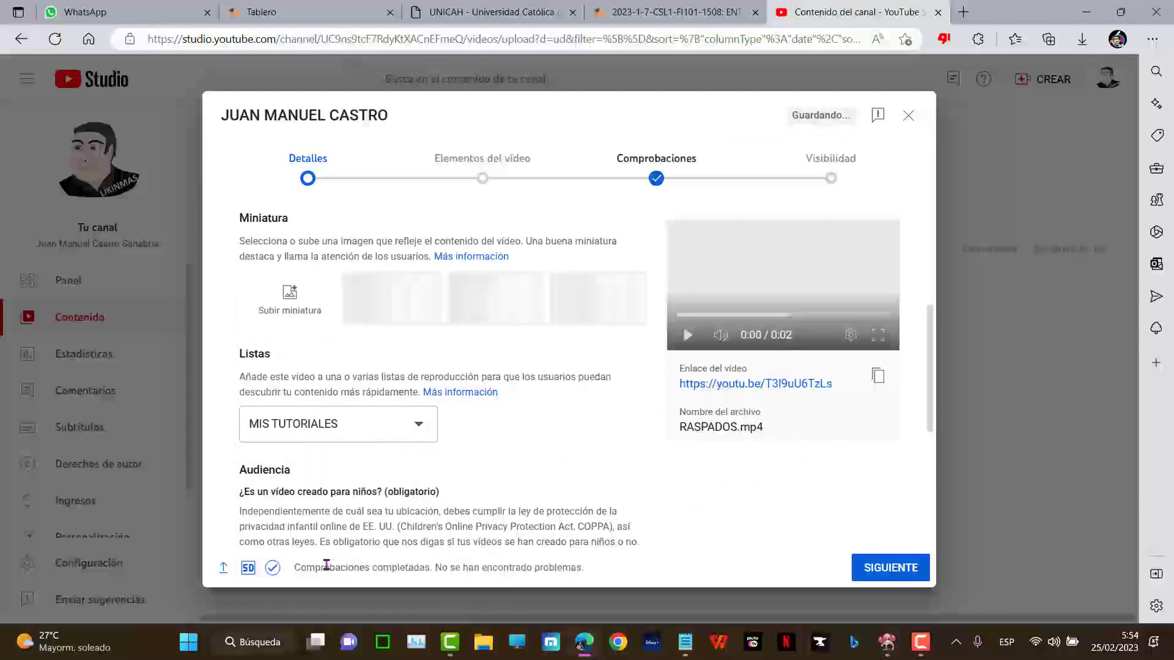
# - Mark the video 'No, no está creado para niños' and advance past video elements
pyautogui.moveTo(384, 574); pyautogui.dragTo(612, 544)
pyautogui.moveTo(239, 511); pyautogui.dragTo(713, 474)
pyautogui.click(905, 568)
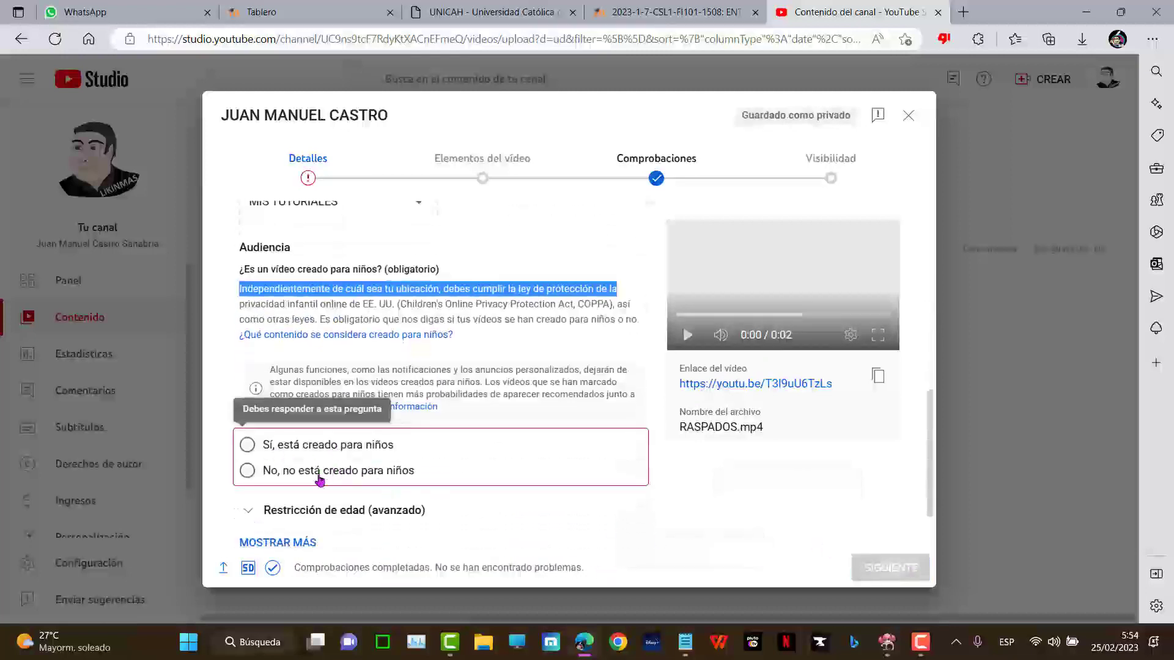
pyautogui.click(315, 478)
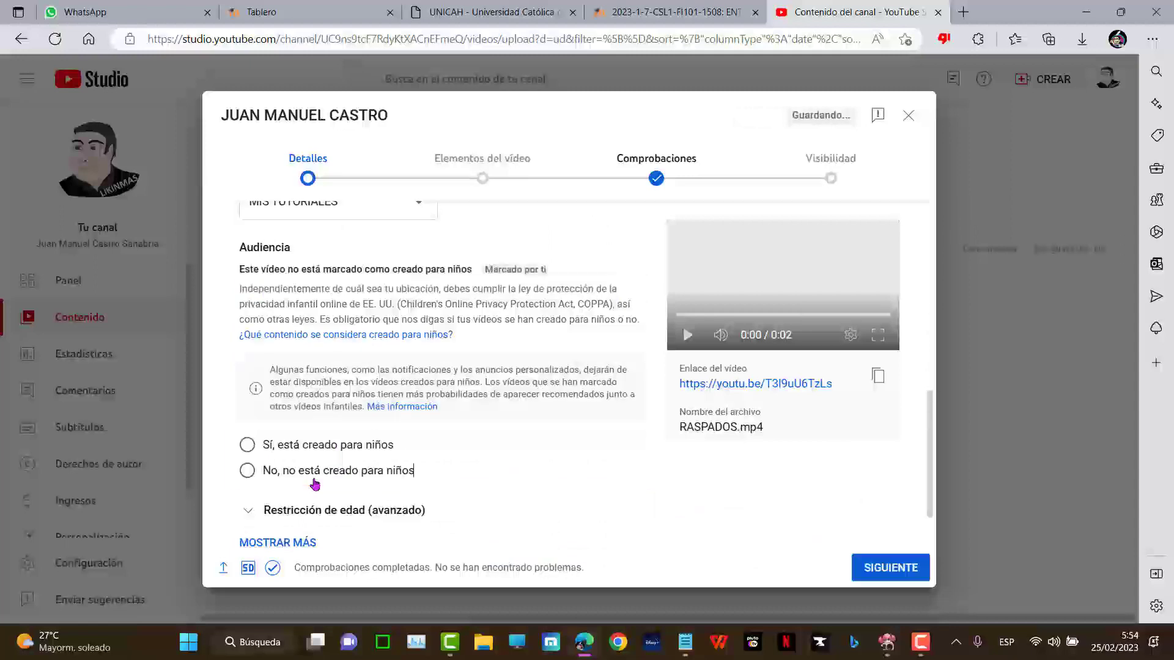
pyautogui.click(907, 567)
# - Publish the video as Público, copy its share link, and return to the Moodle forum tab
pyautogui.click(905, 569)
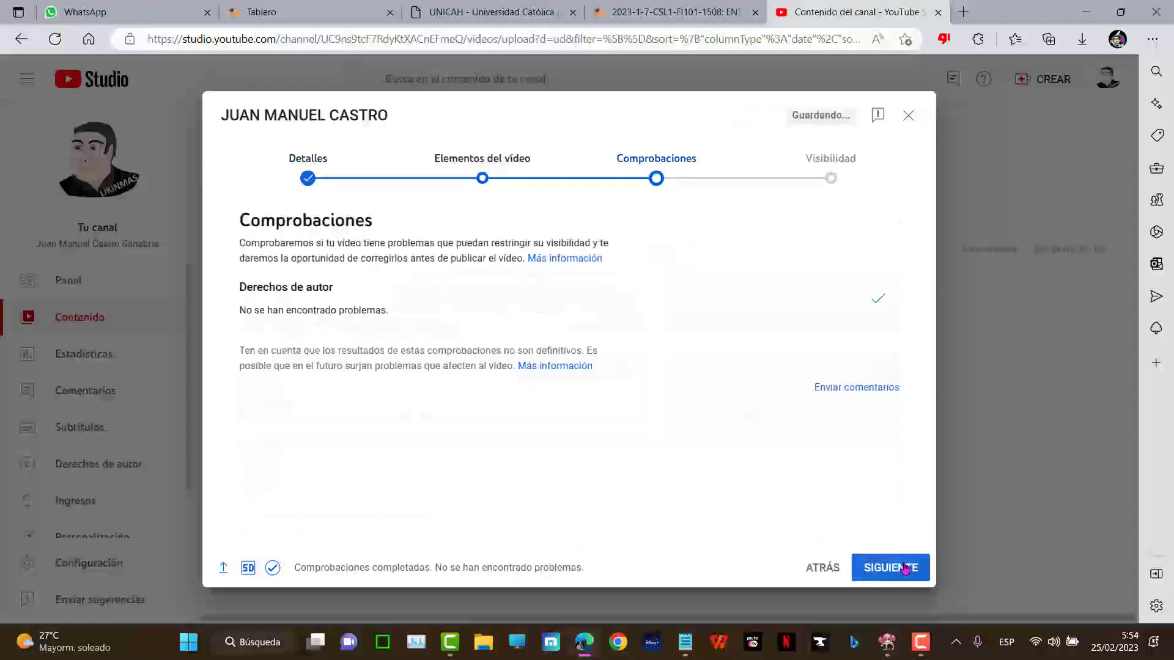
pyautogui.click(890, 567)
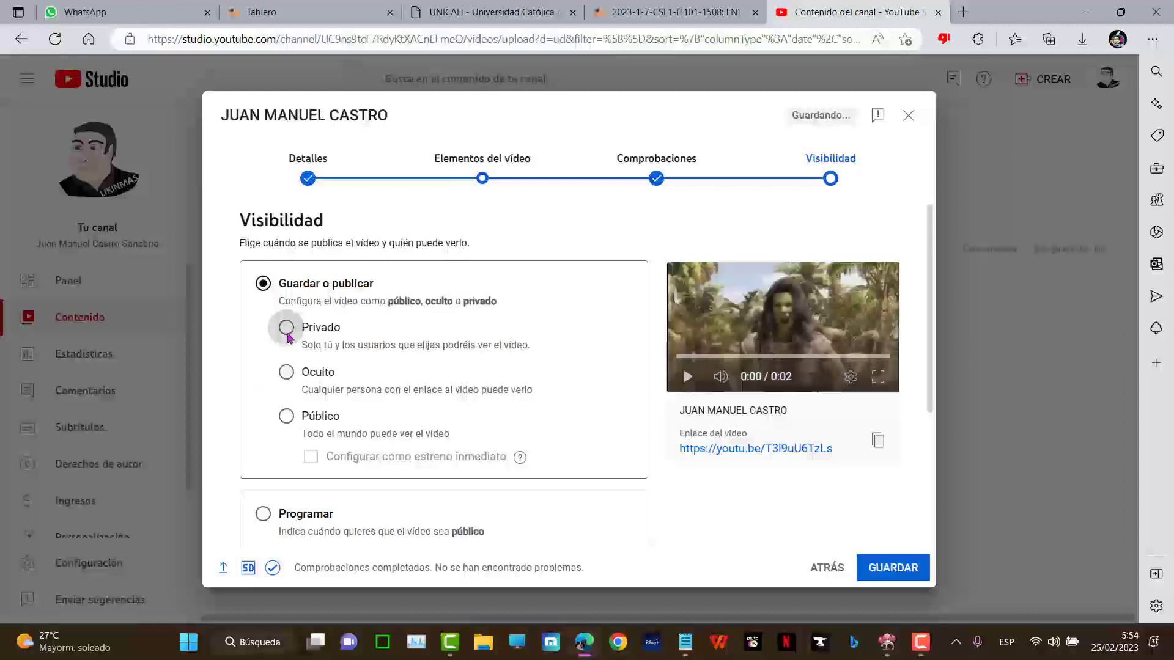
pyautogui.click(286, 417)
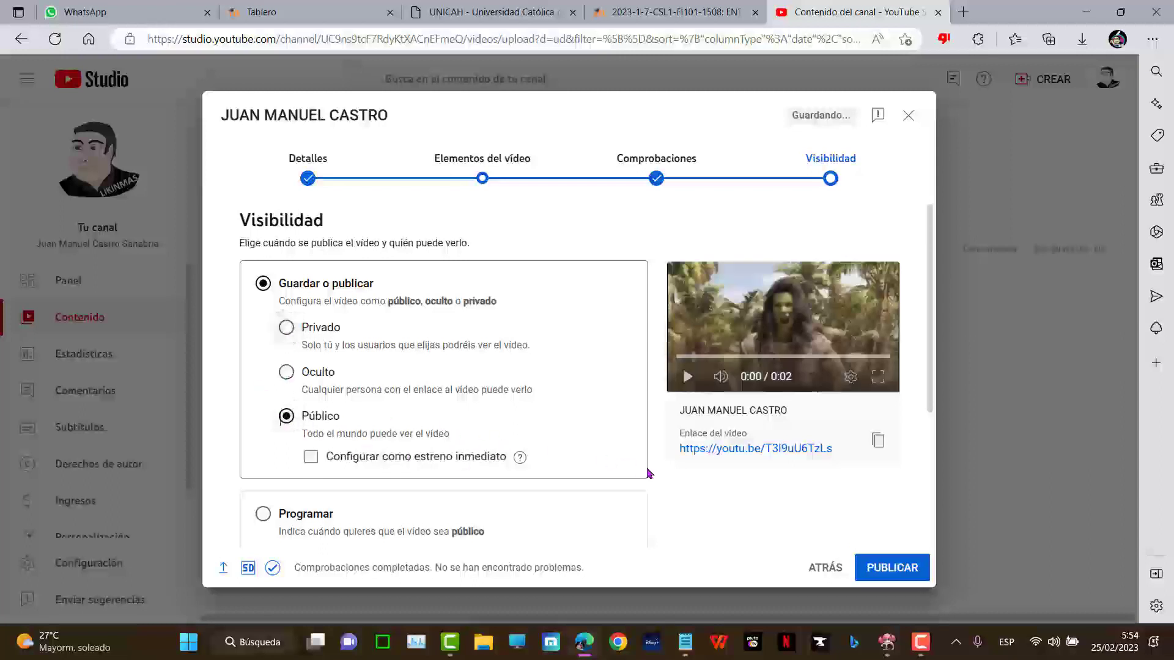
pyautogui.click(886, 568)
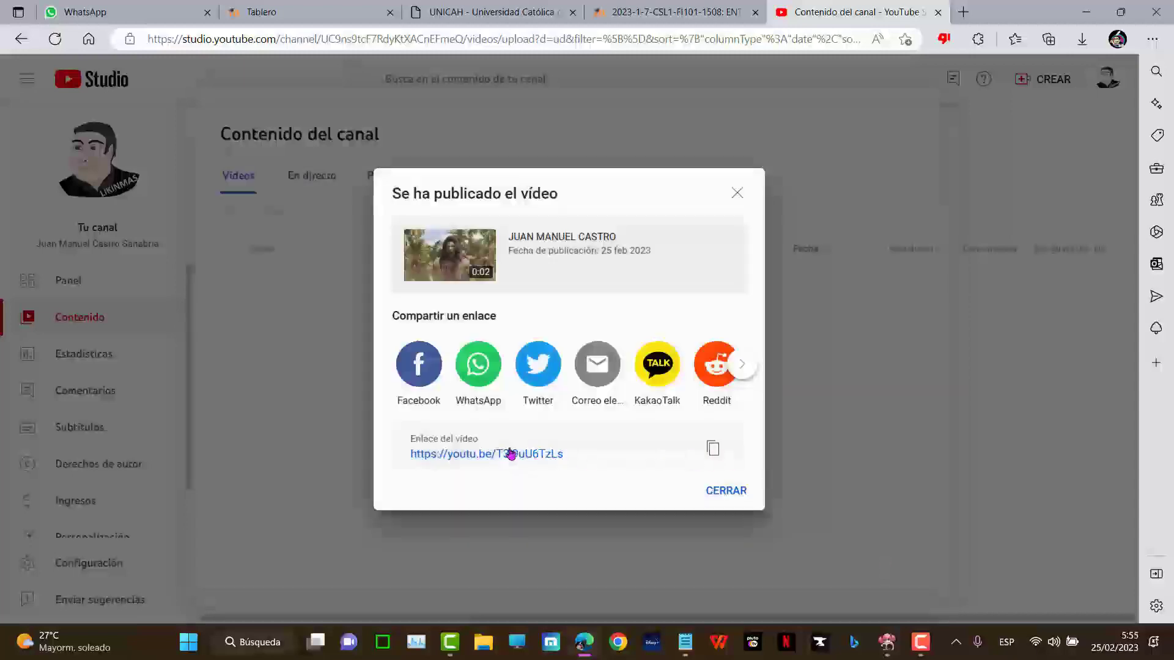
pyautogui.click(714, 446)
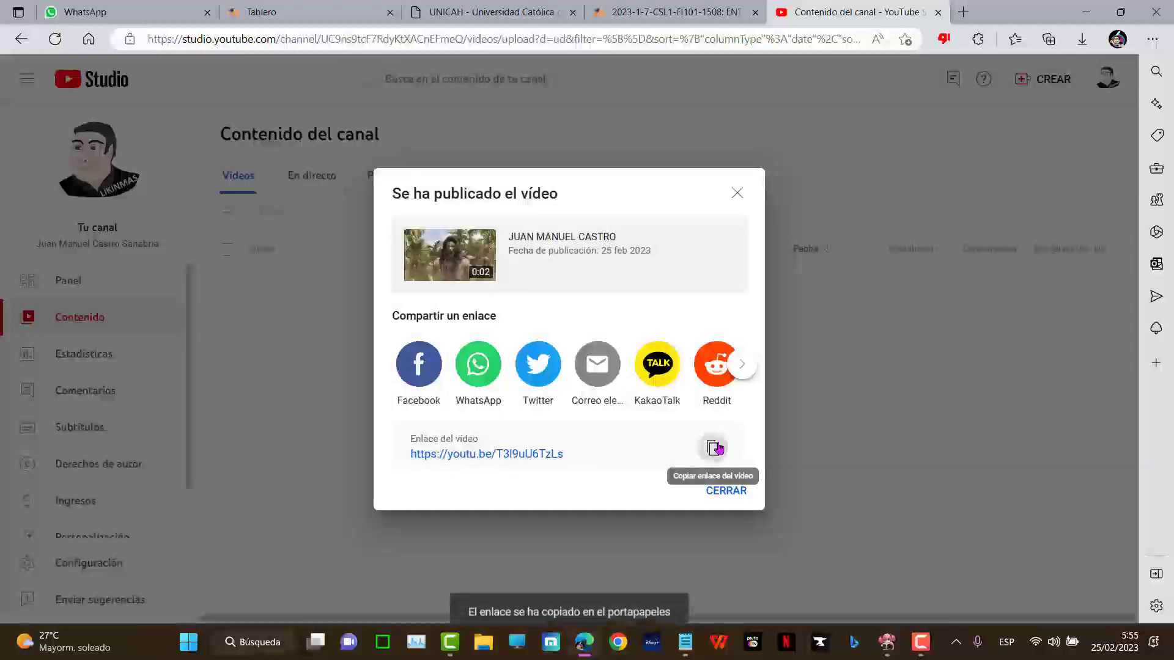
pyautogui.click(653, 6)
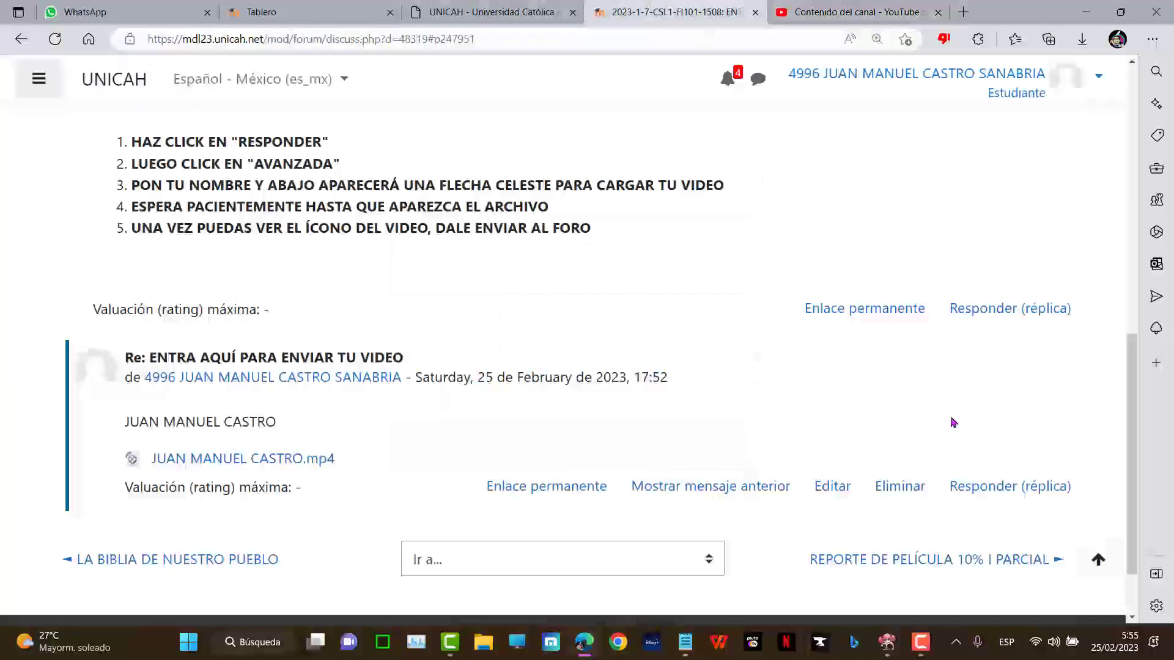
# - Clear the pasted URL from the quick reply and open the Avanzada reply form instead
pyautogui.scroll(-2, 1018, 463)
pyautogui.click(1008, 224)
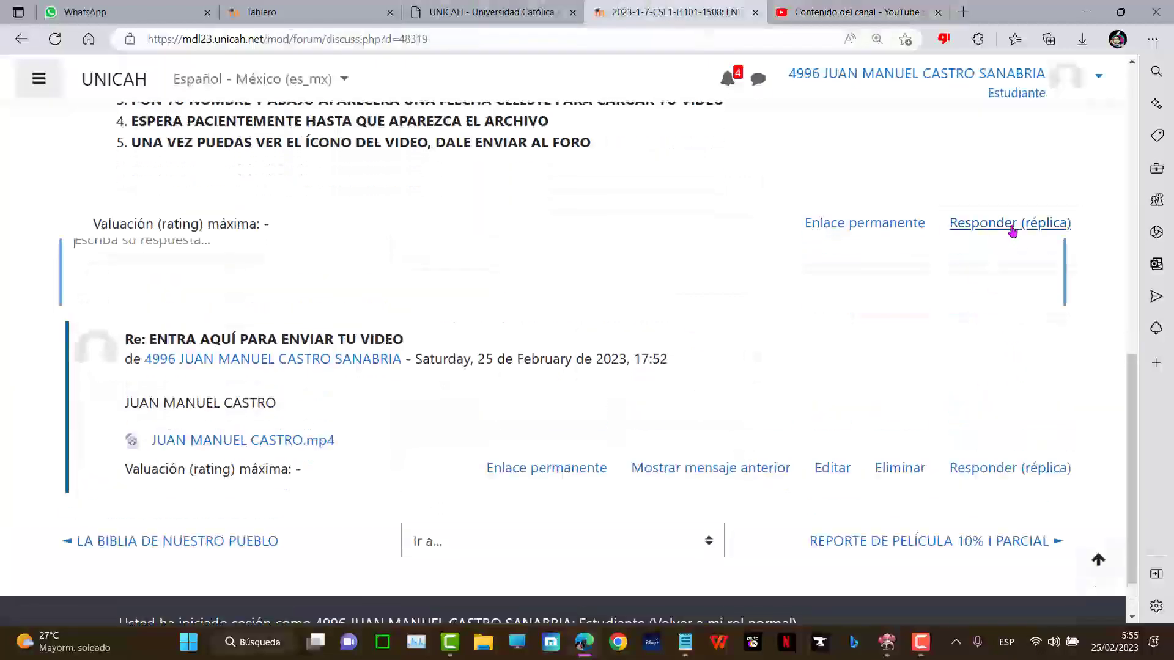
pyautogui.write('https://youtu.be/T3l9uU6TzLs')
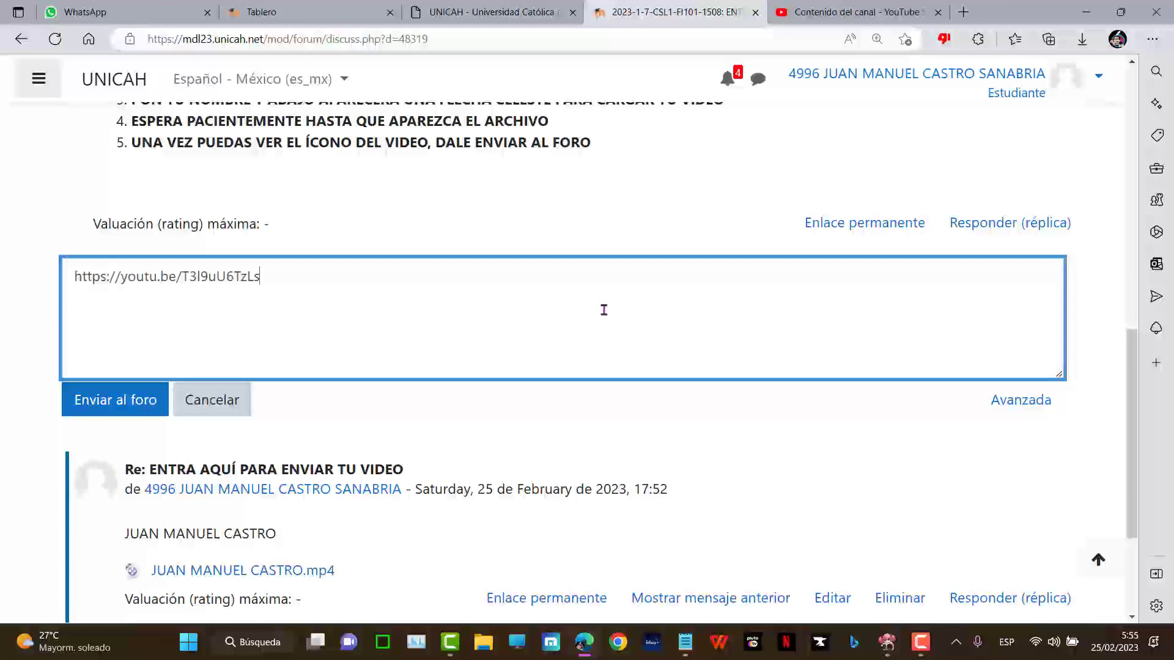
pyautogui.moveTo(263, 278); pyautogui.dragTo(66, 285)
pyautogui.press('BackSpace')
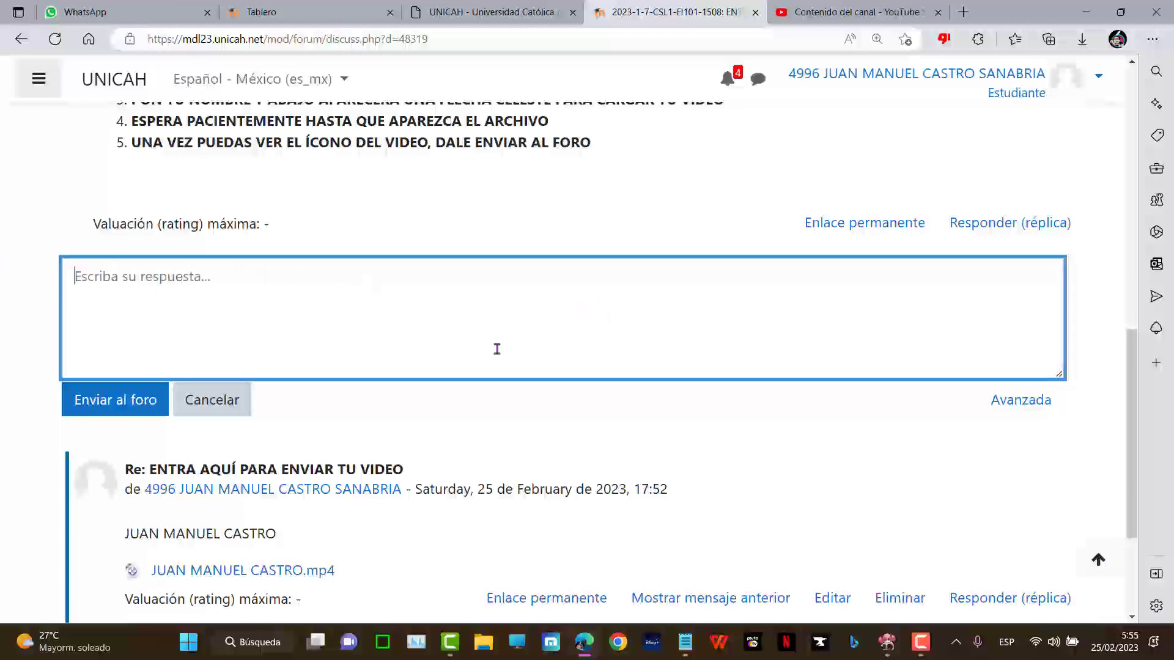
pyautogui.click(1022, 408)
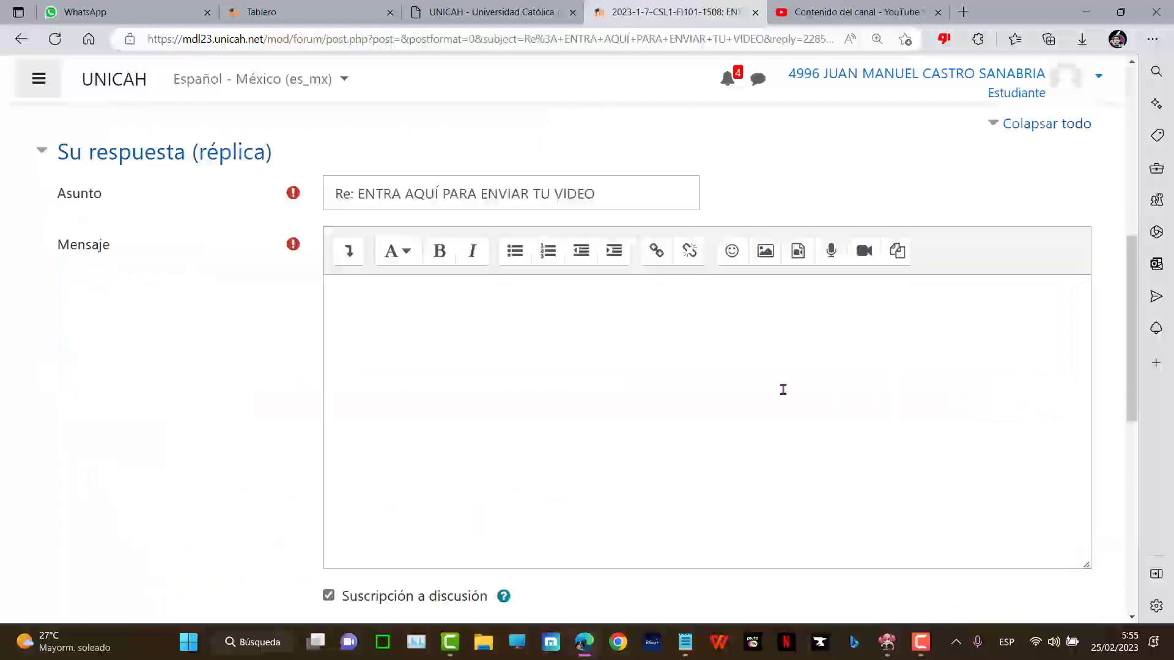
# - Write MI VIDEO in the Mensaje body and select it
pyautogui.scroll(-3, 781, 387)
pyautogui.scroll(3, 612, 336)
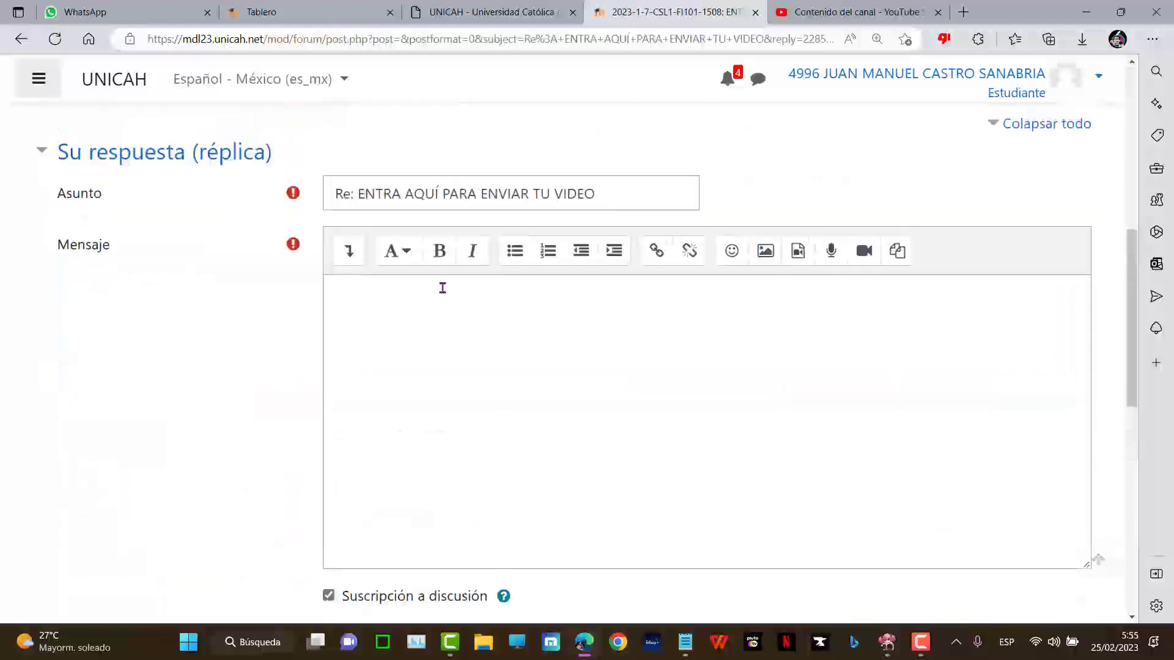
pyautogui.click(541, 317)
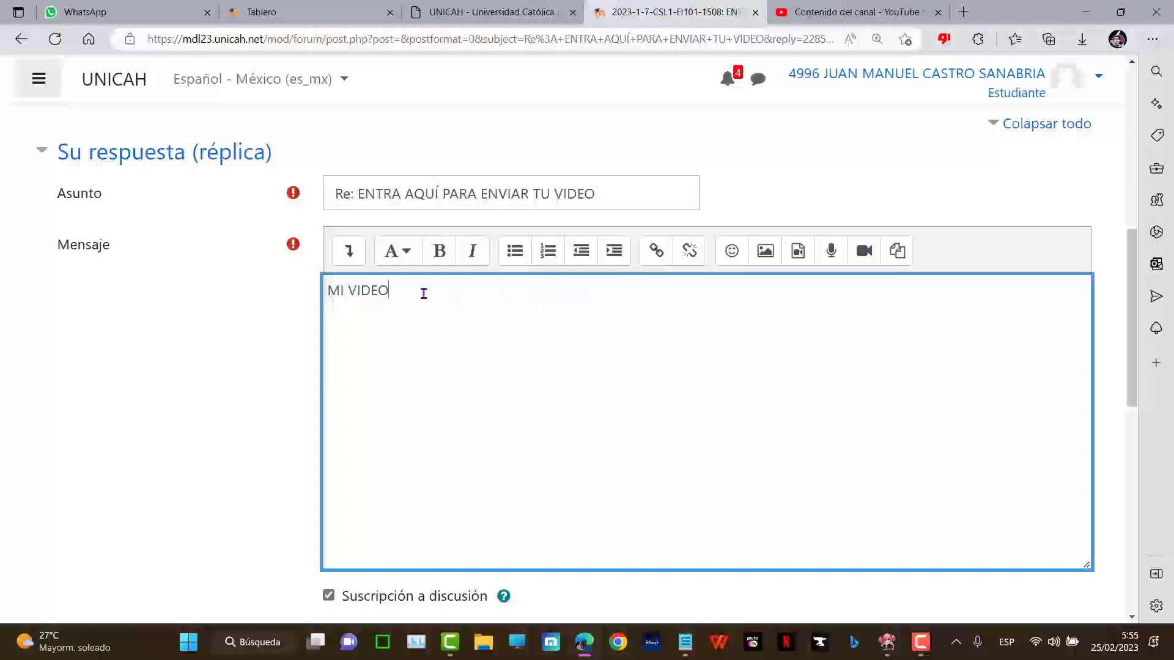
pyautogui.moveTo(423, 293); pyautogui.dragTo(267, 298)
pyautogui.hotkey('ctrl', '+')
pyautogui.hotkey('ctrl', '+')
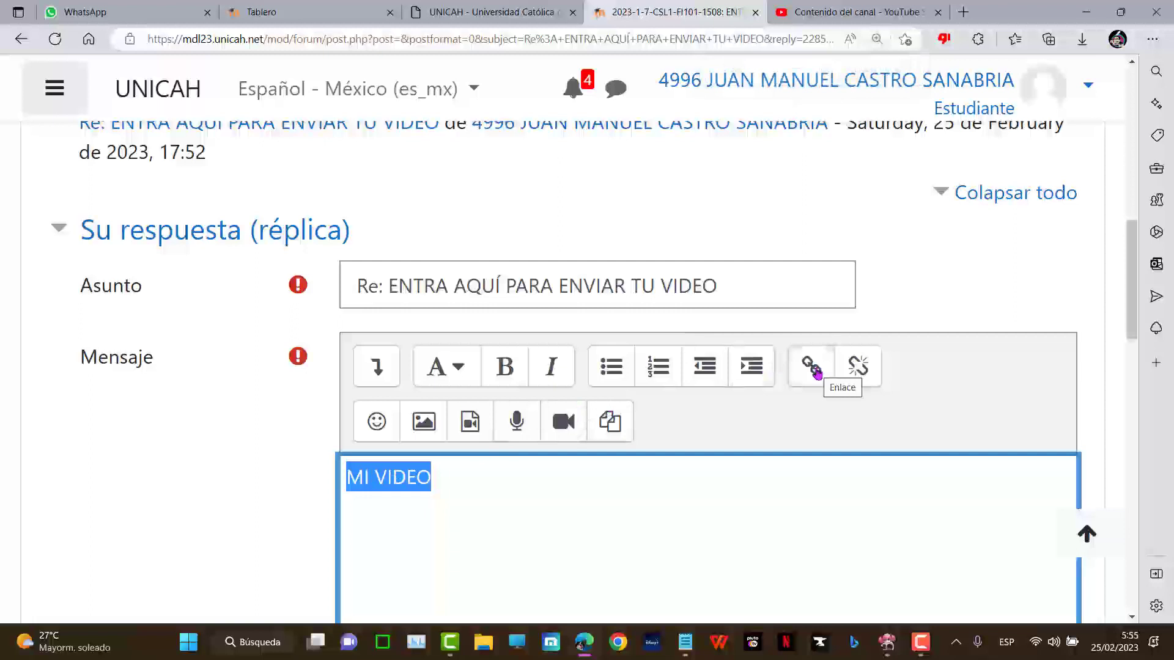
pyautogui.click(794, 374)
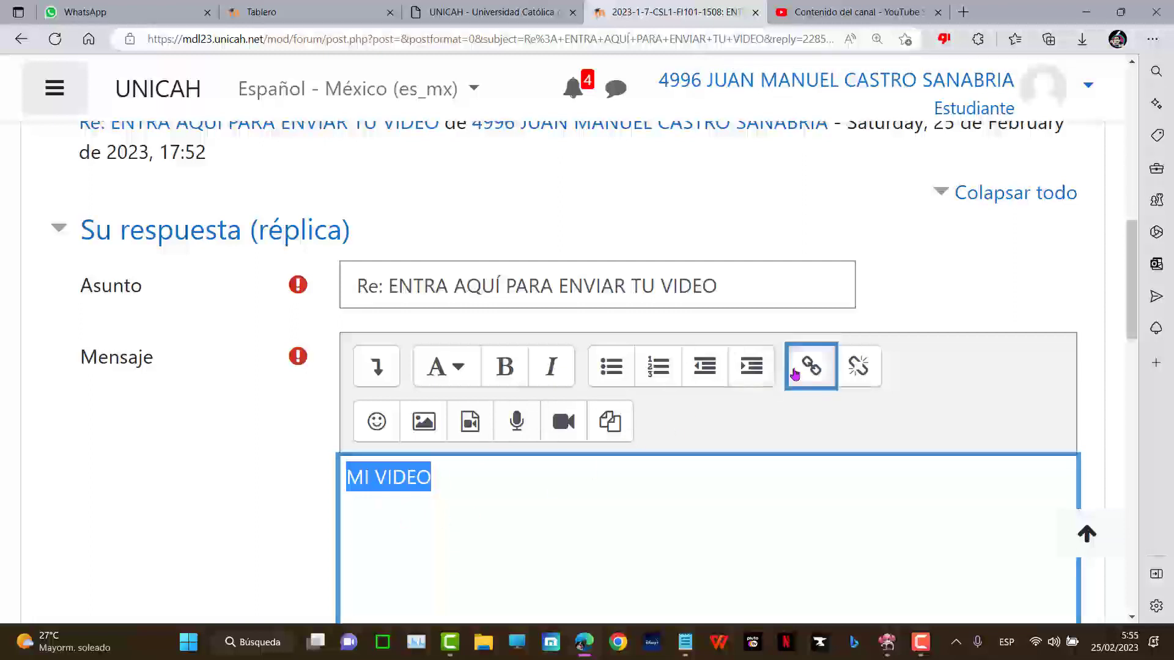
pyautogui.rightClick(521, 345)
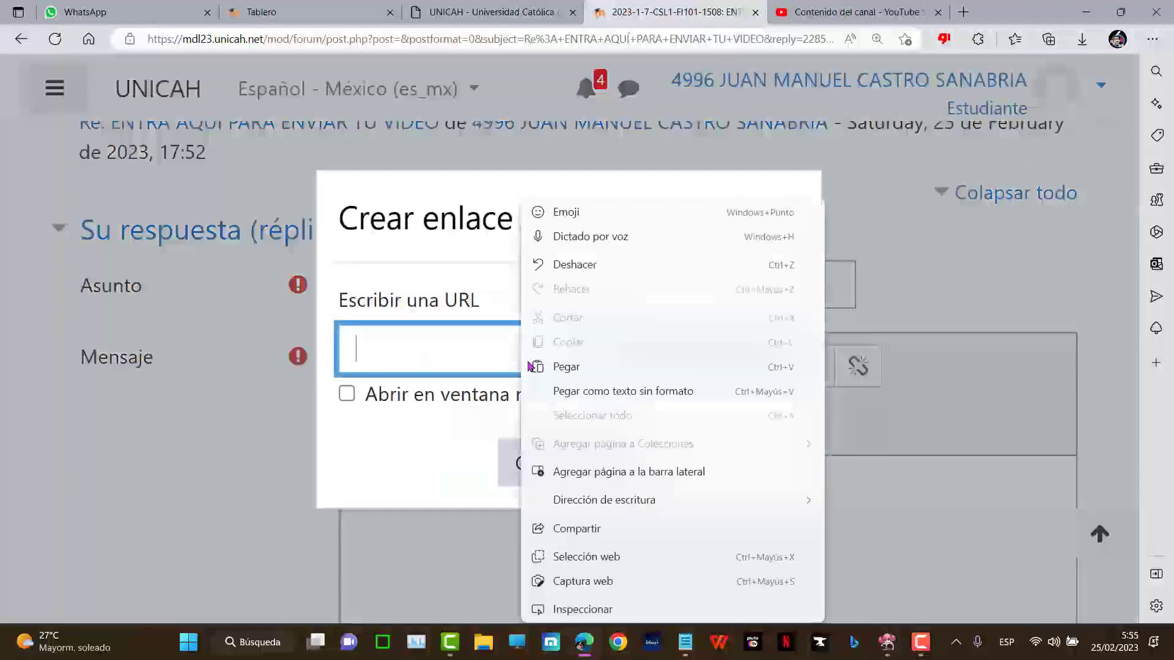
pyautogui.click(581, 369)
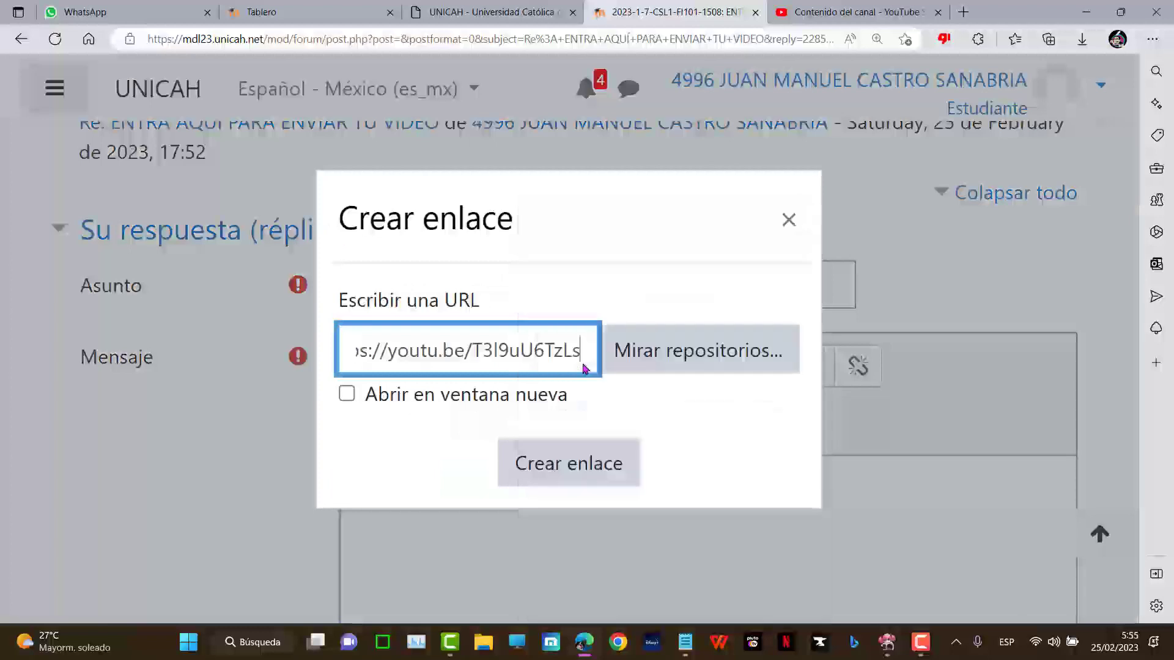
pyautogui.click(556, 465)
pyautogui.click(528, 478)
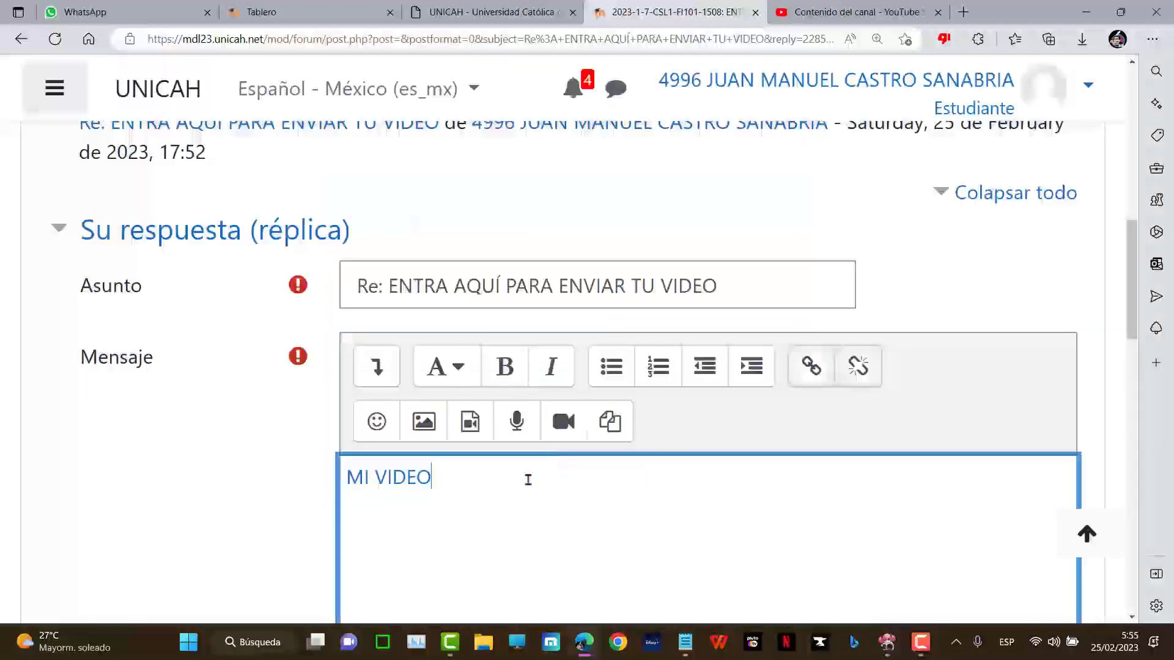
pyautogui.press('Return')
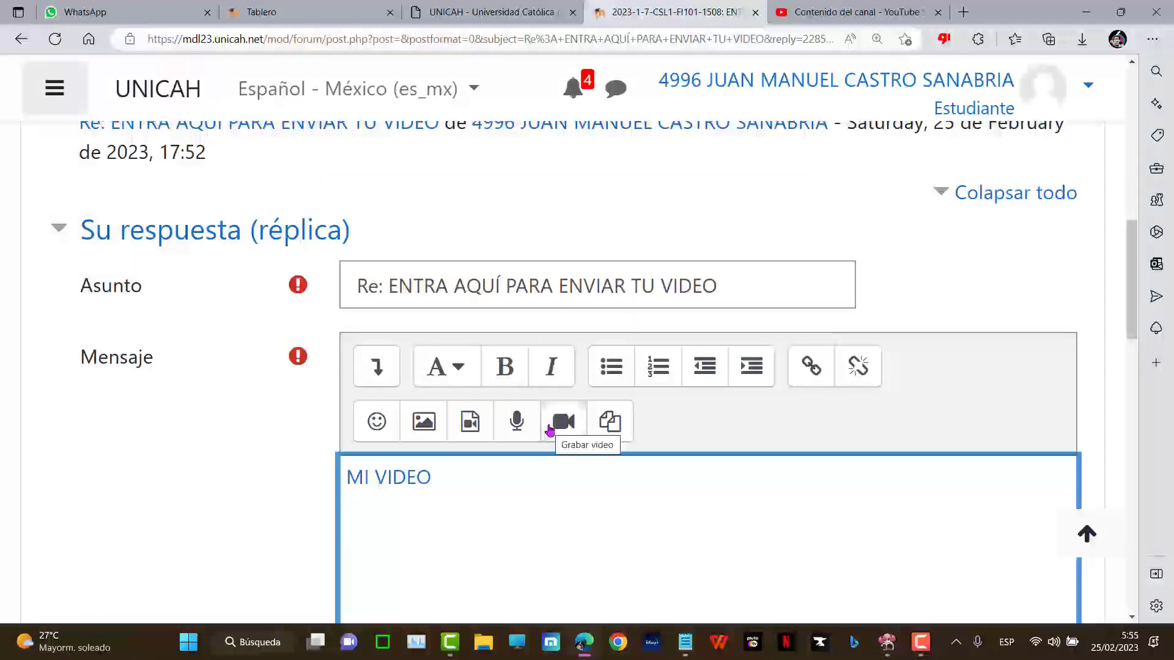
pyautogui.hotkey('ctrl', '-')
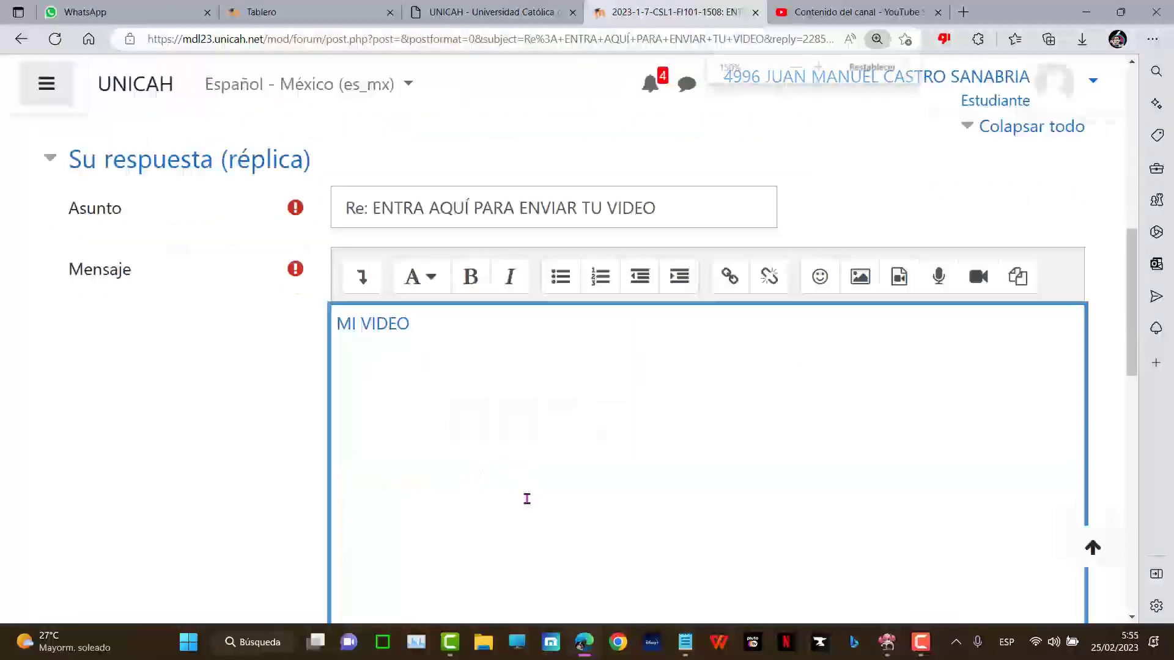
pyautogui.hotkey('ctrl', '+')
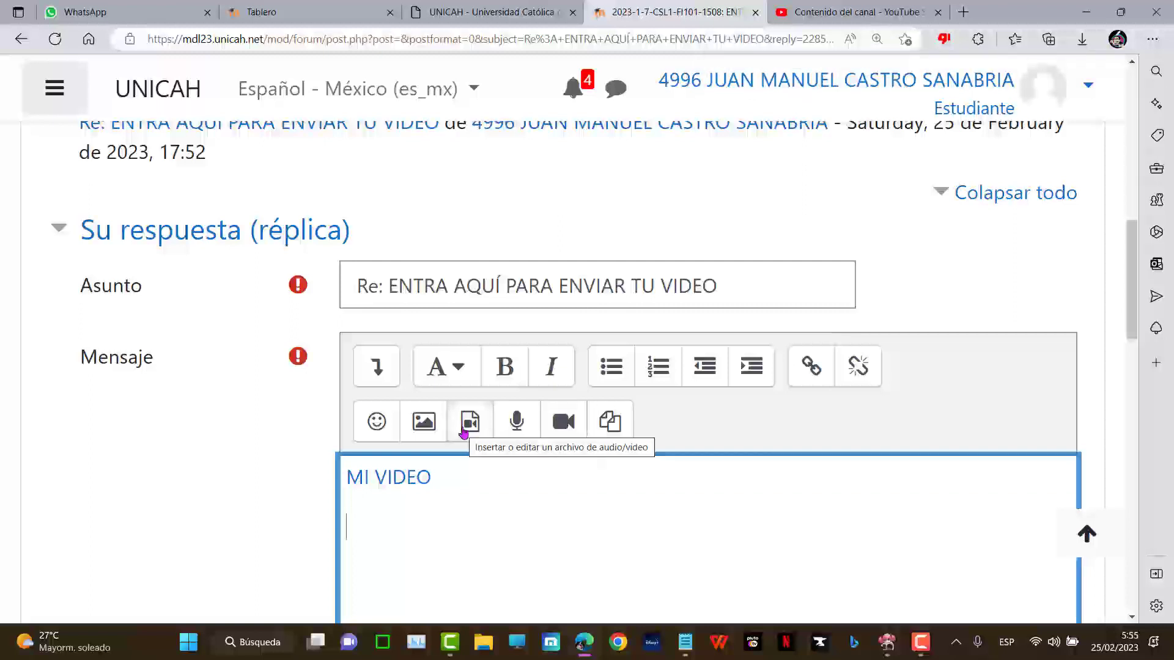
pyautogui.click(470, 428)
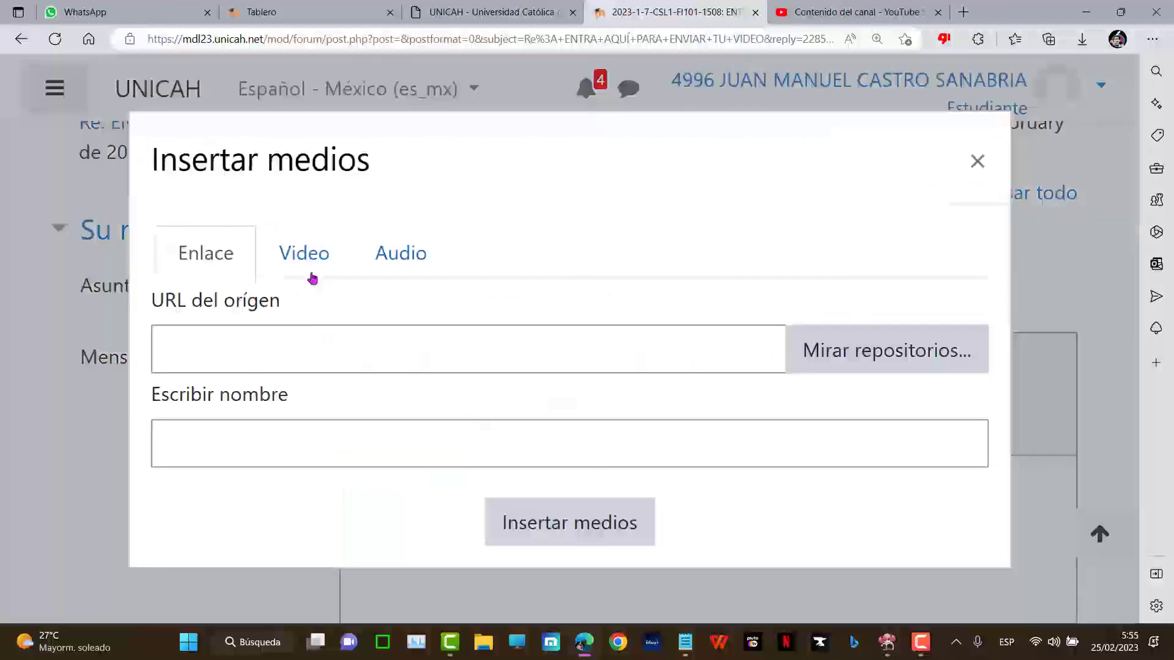
pyautogui.rightClick(299, 358)
pyautogui.click(380, 366)
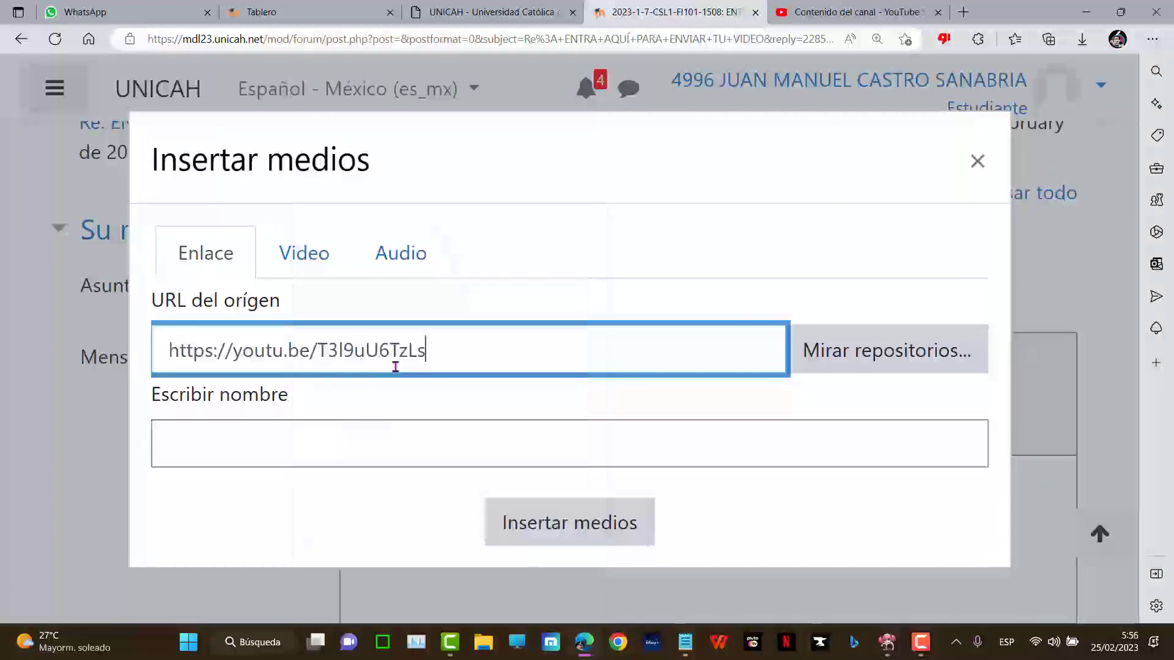
pyautogui.click(551, 527)
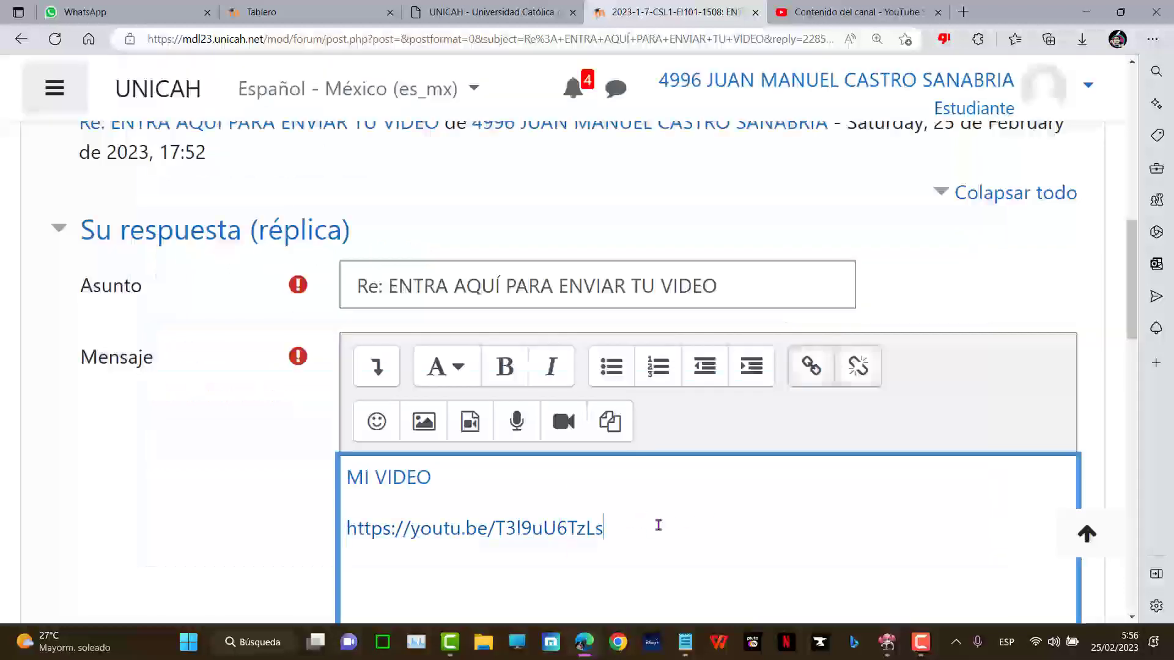
pyautogui.press('Return')
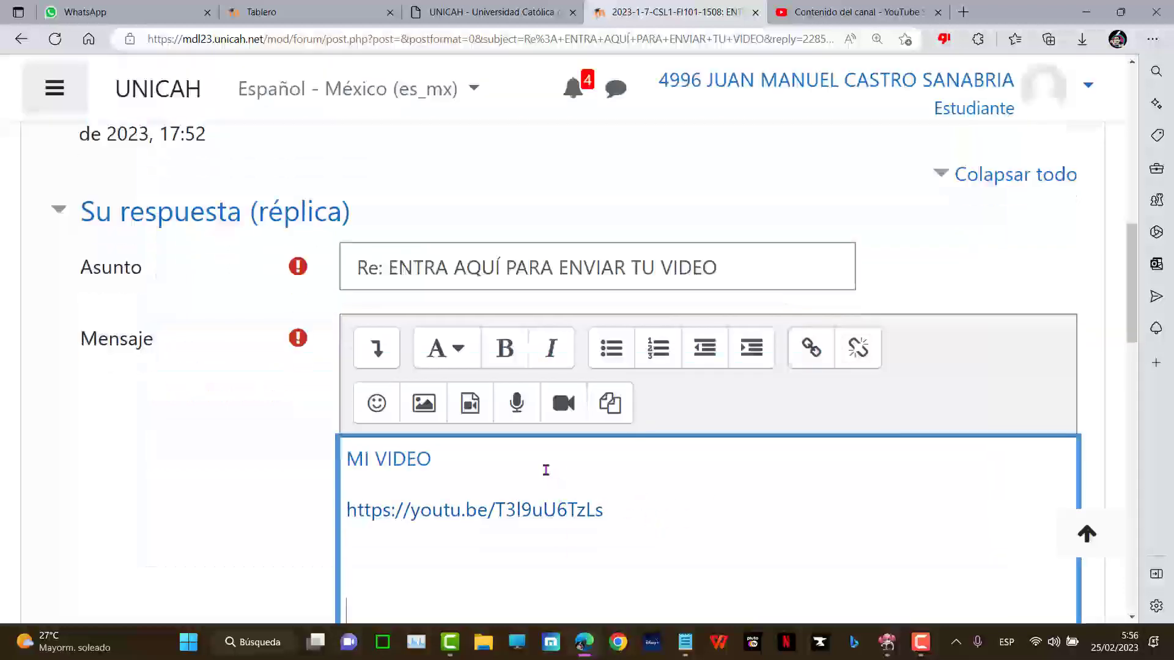
pyautogui.scroll(-4, 633, 470)
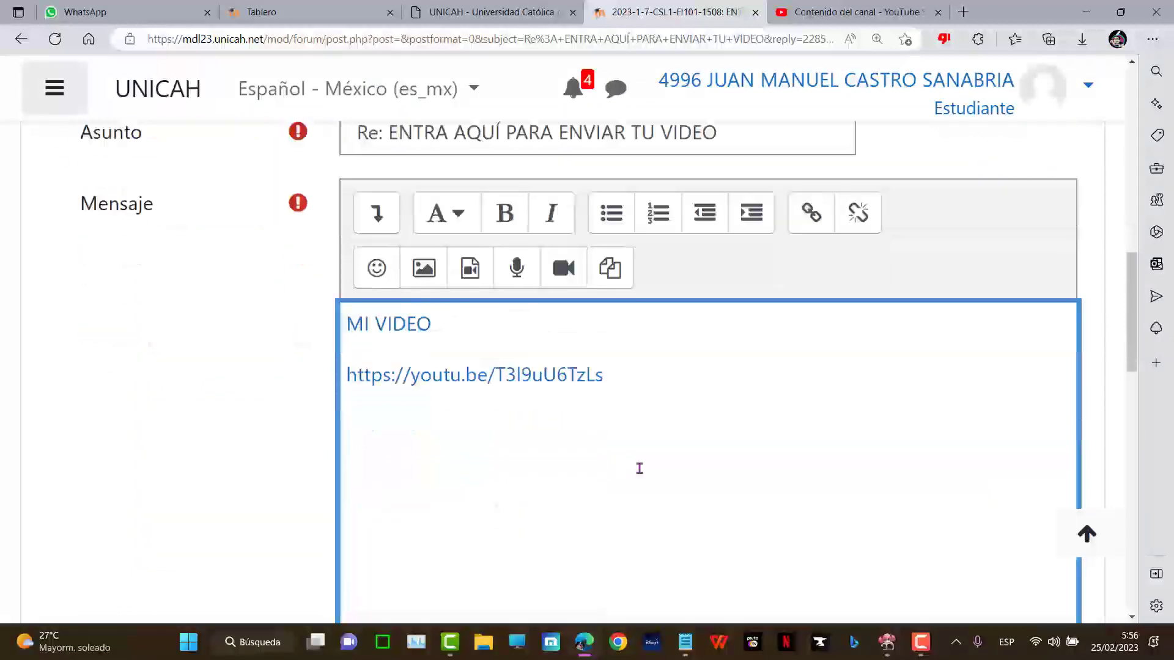
pyautogui.scroll(1, 526, 355)
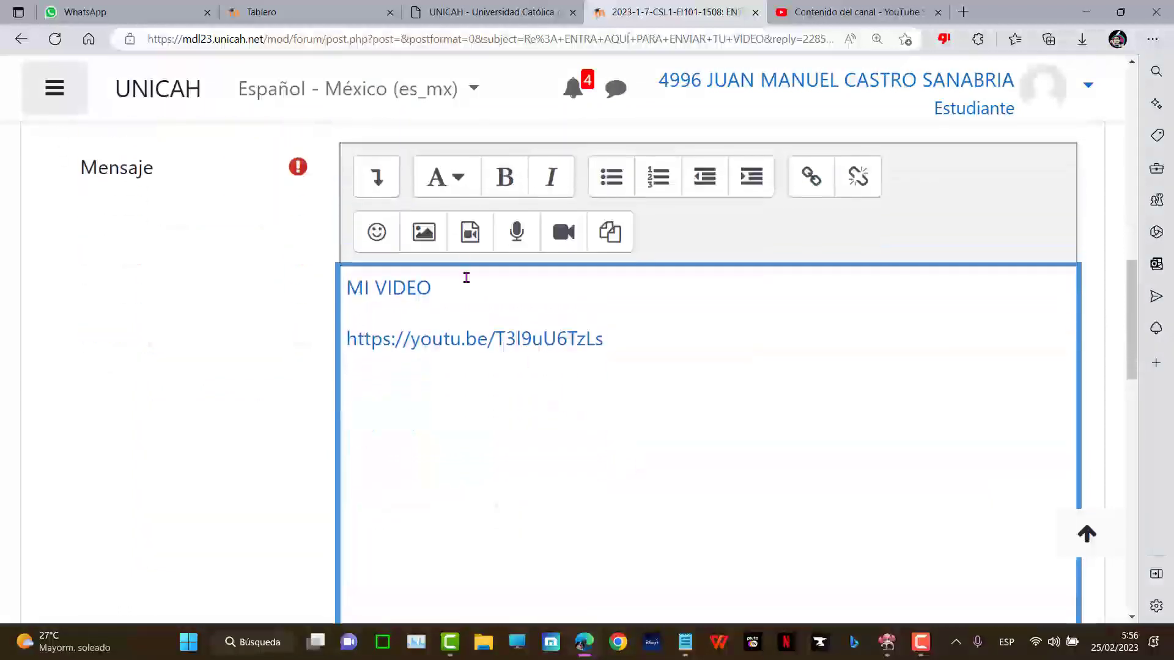
# - Paste the youtu.be URL as the source on the Video tab of Insertar medios
pyautogui.click(476, 237)
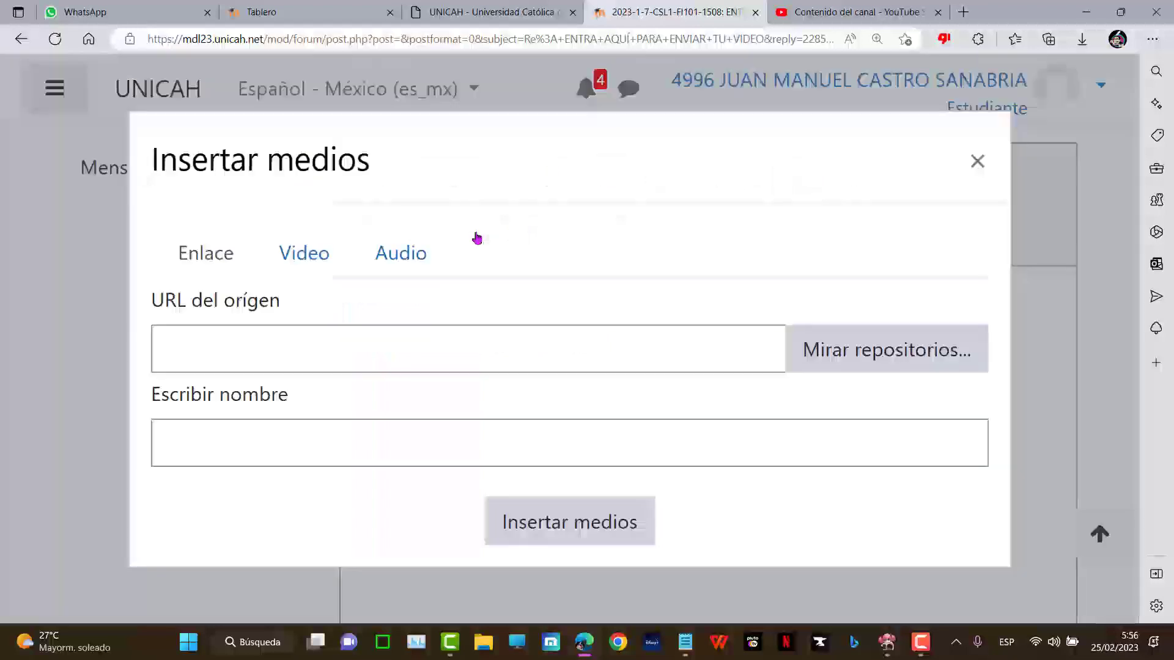
pyautogui.click(305, 262)
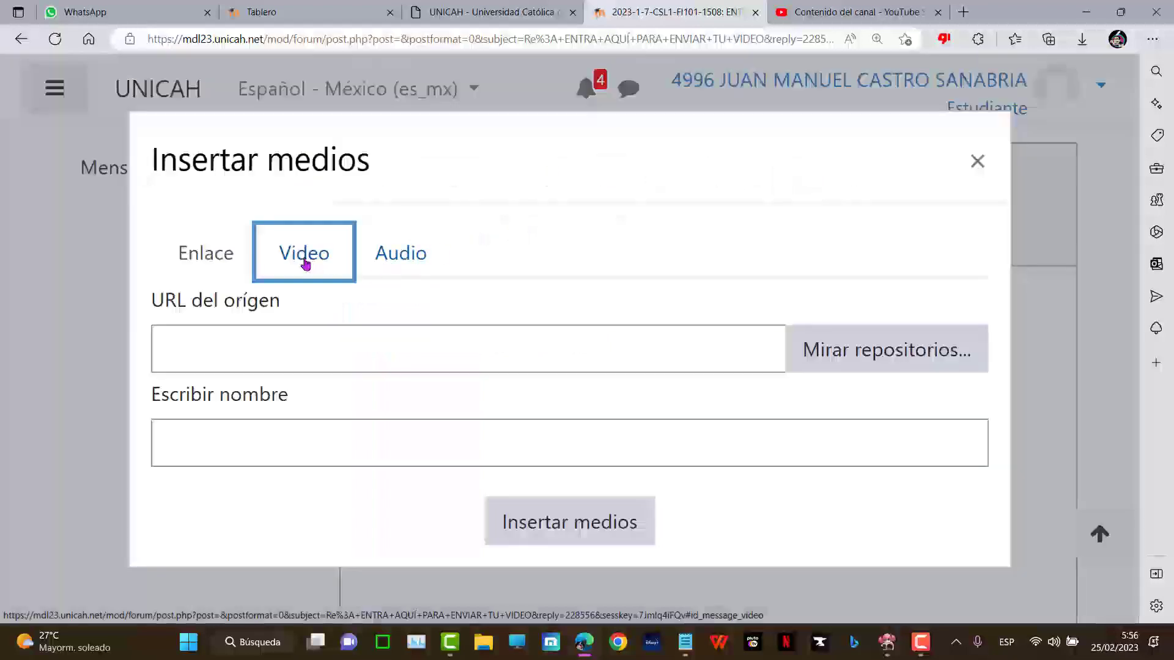
pyautogui.click(244, 349)
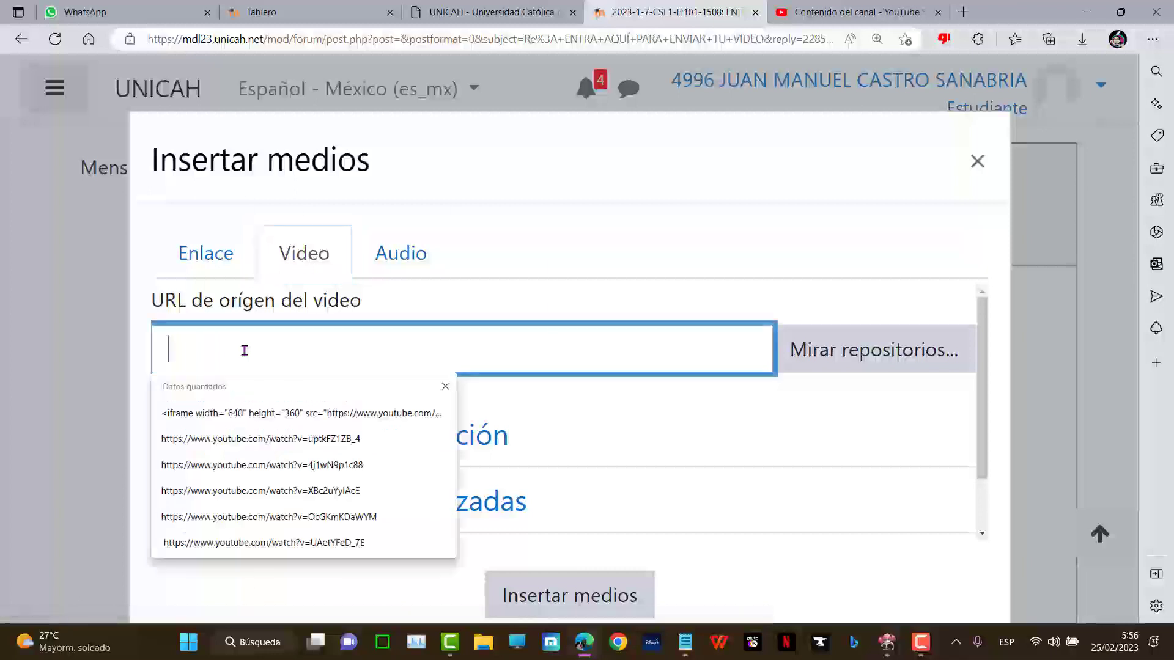
pyautogui.rightClick(244, 348)
pyautogui.click(289, 367)
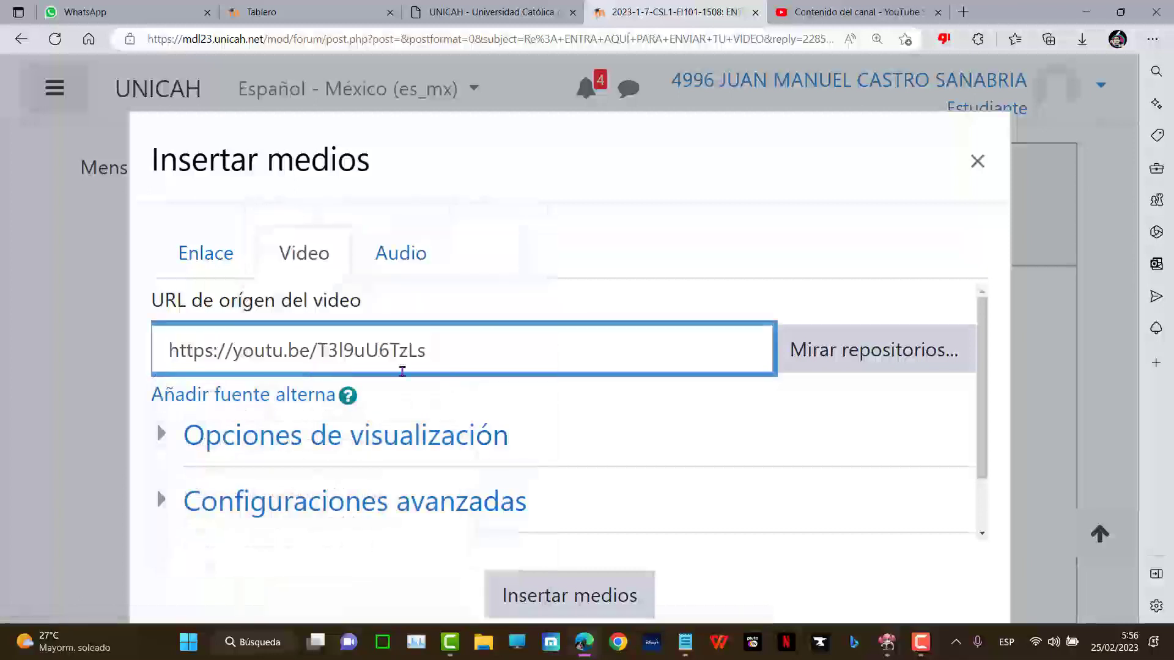
# - Set the video display size to 600 x 400 and insert the player
pyautogui.click(394, 446)
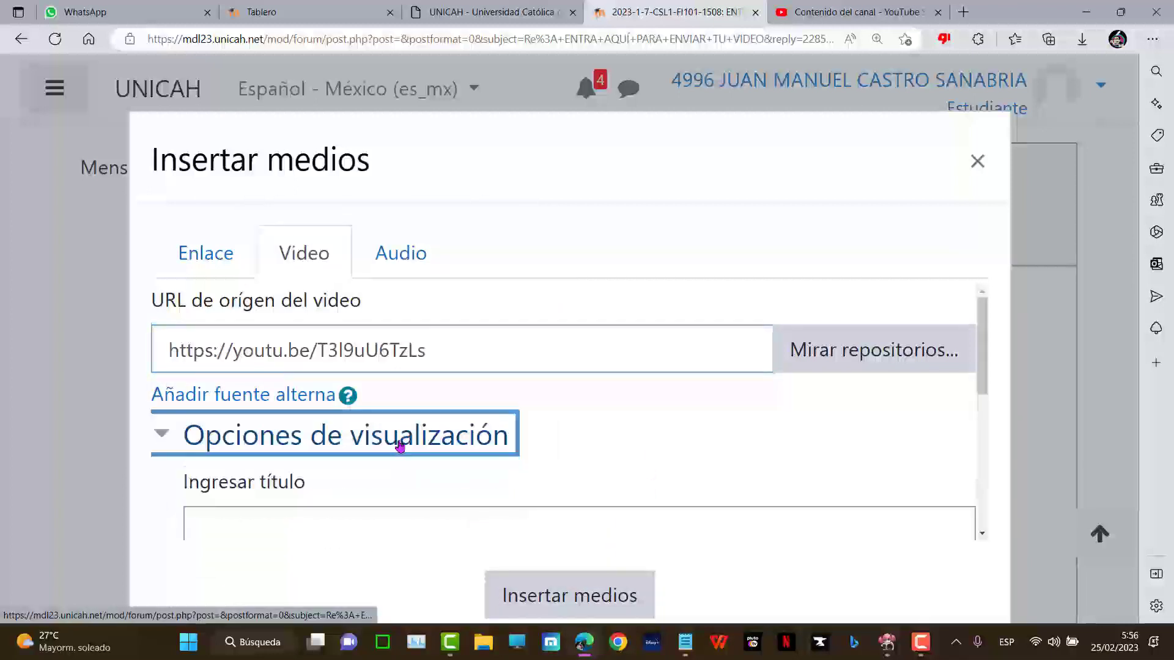
pyautogui.scroll(-2, 510, 429)
pyautogui.scroll(-1, 511, 428)
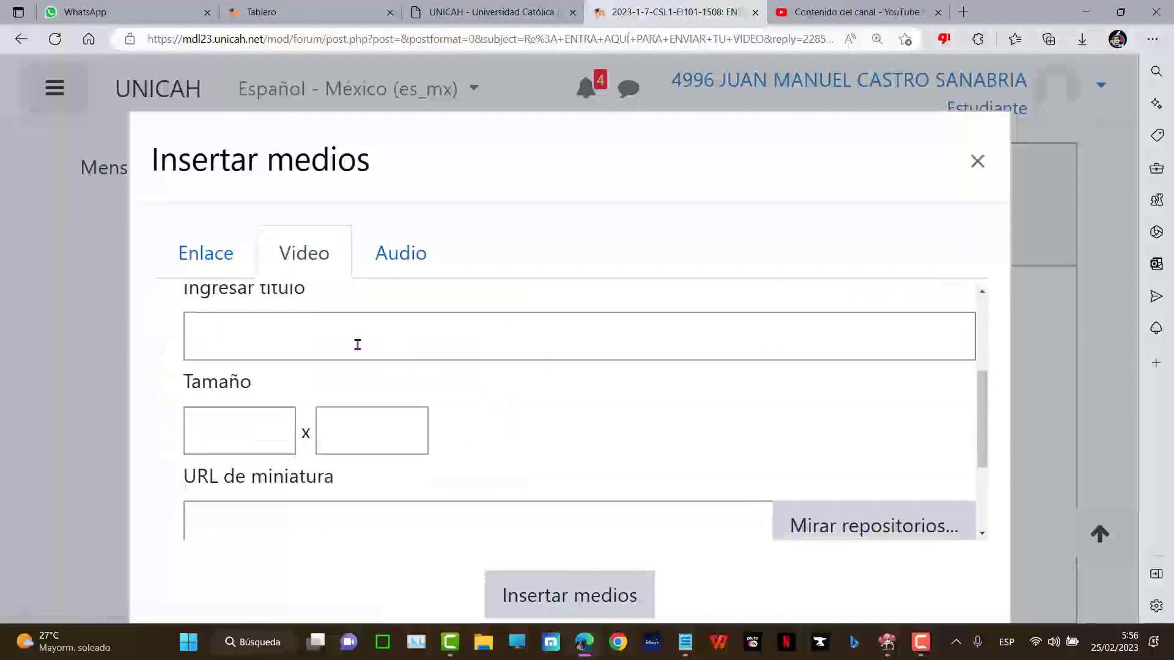
pyautogui.scroll(-1, 220, 367)
pyautogui.click(275, 364)
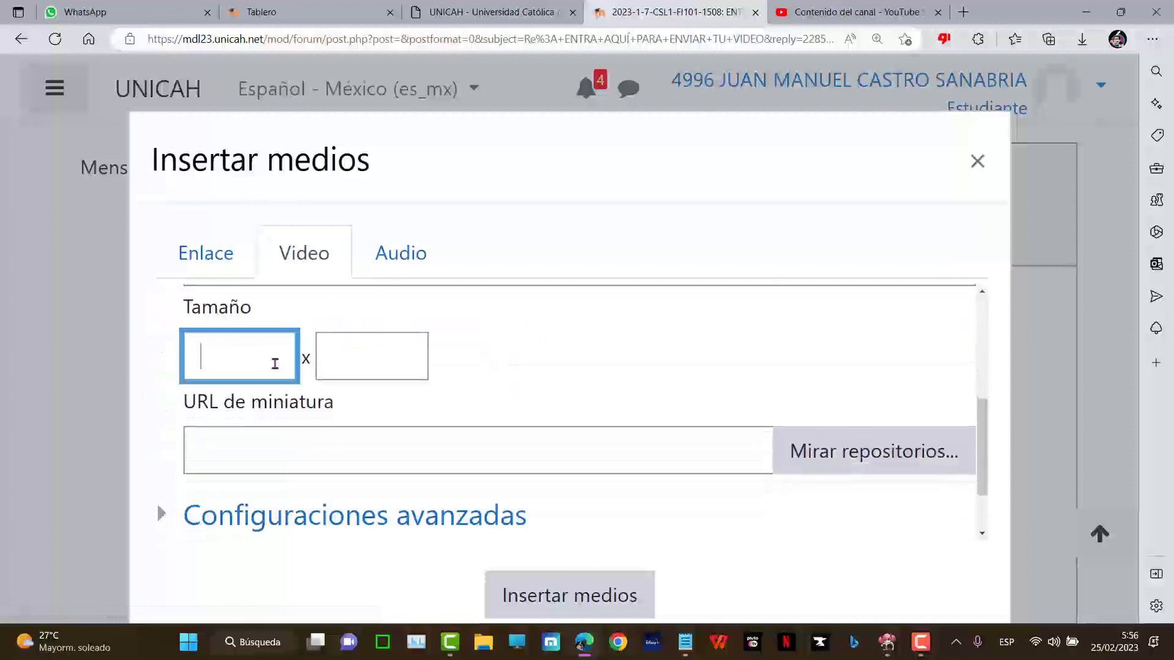
pyautogui.write('600')
pyautogui.press('Tab')
pyautogui.write('4')
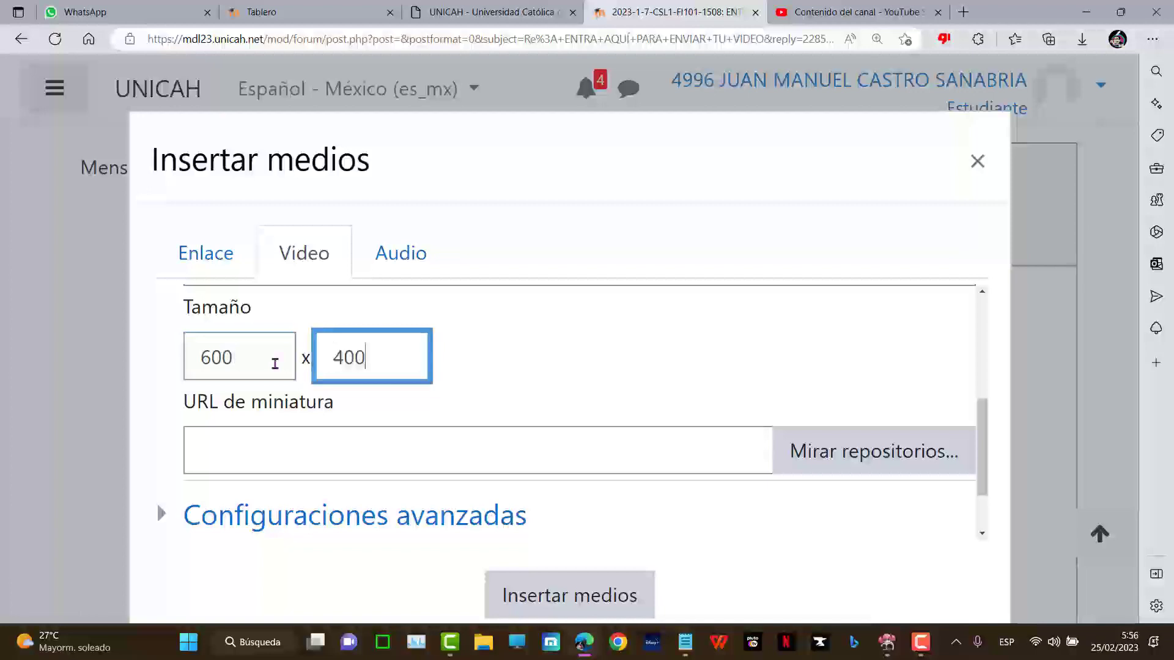
pyautogui.click(576, 602)
# - Return the page zoom to 125% and scroll down through the reply message
pyautogui.hotkey('ctrl', '-')
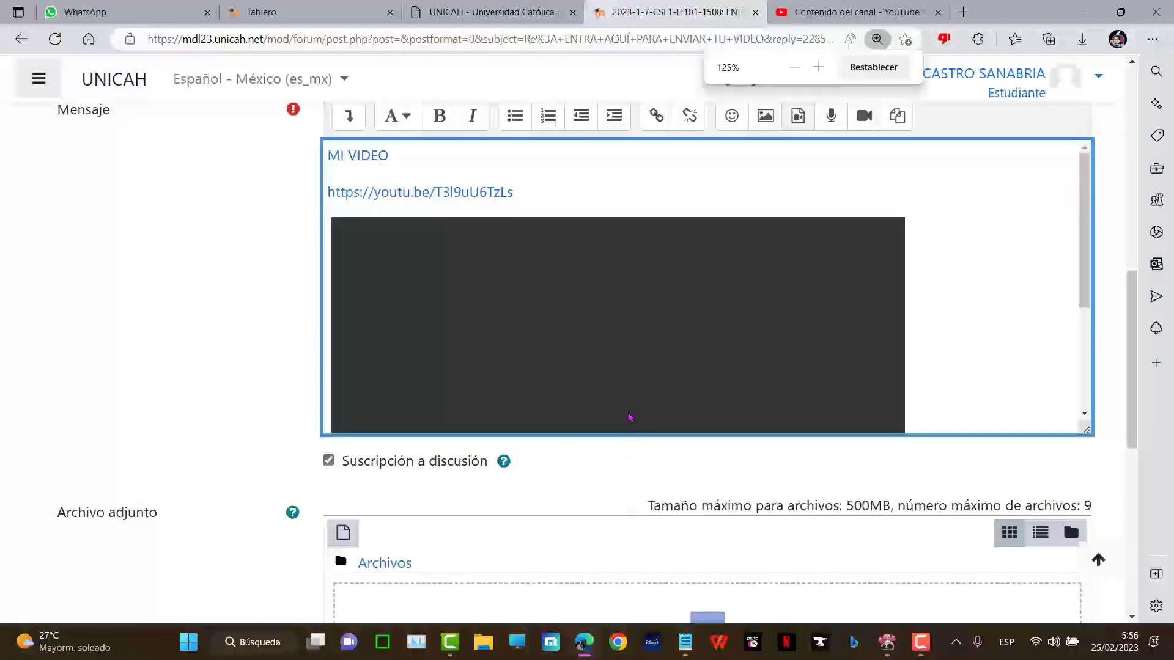
pyautogui.hotkey('ctrl', '+')
pyautogui.hotkey('ctrl', '-')
pyautogui.scroll(-3, 942, 317)
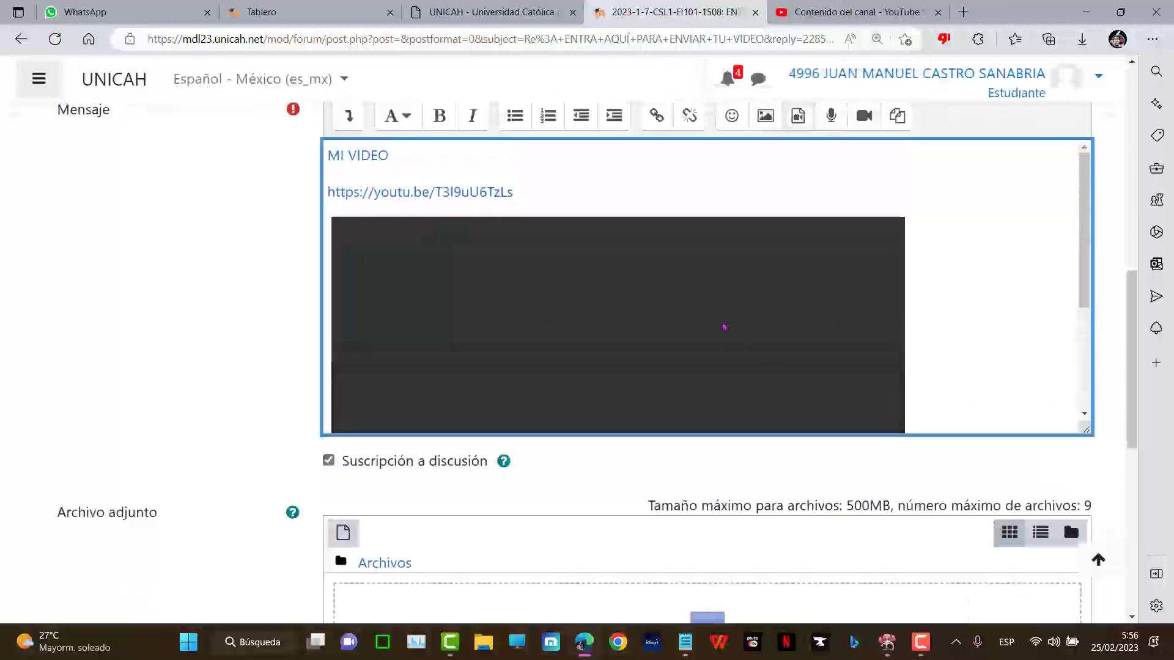
pyautogui.scroll(-3, 1011, 324)
pyautogui.scroll(-5, 285, 374)
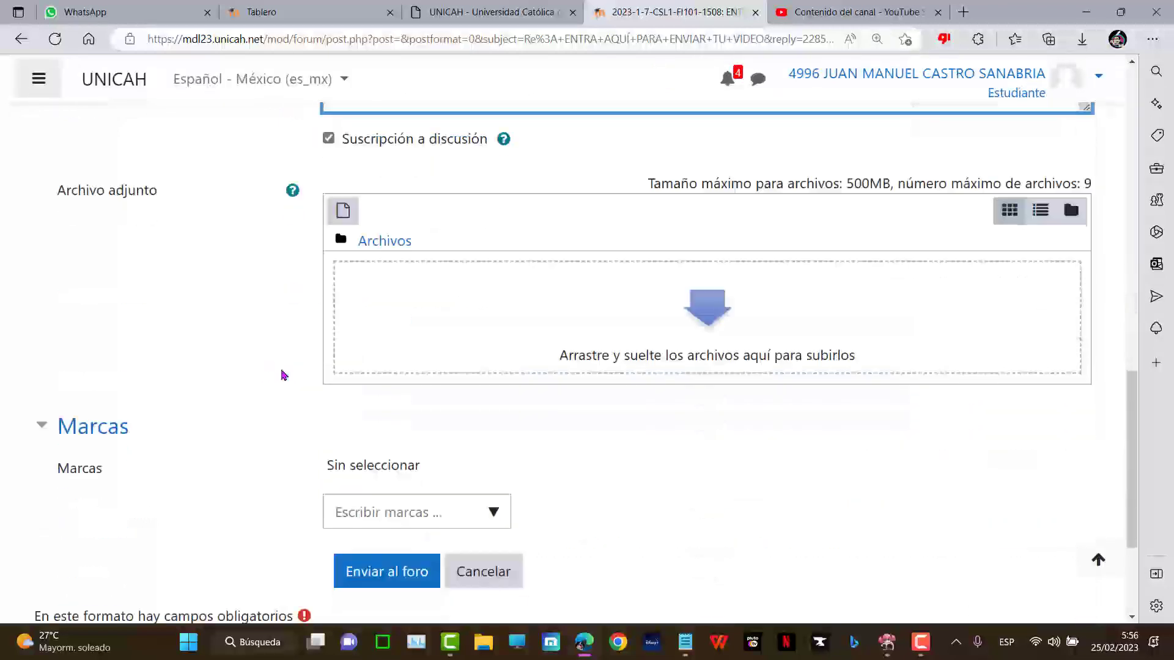
pyautogui.click(387, 551)
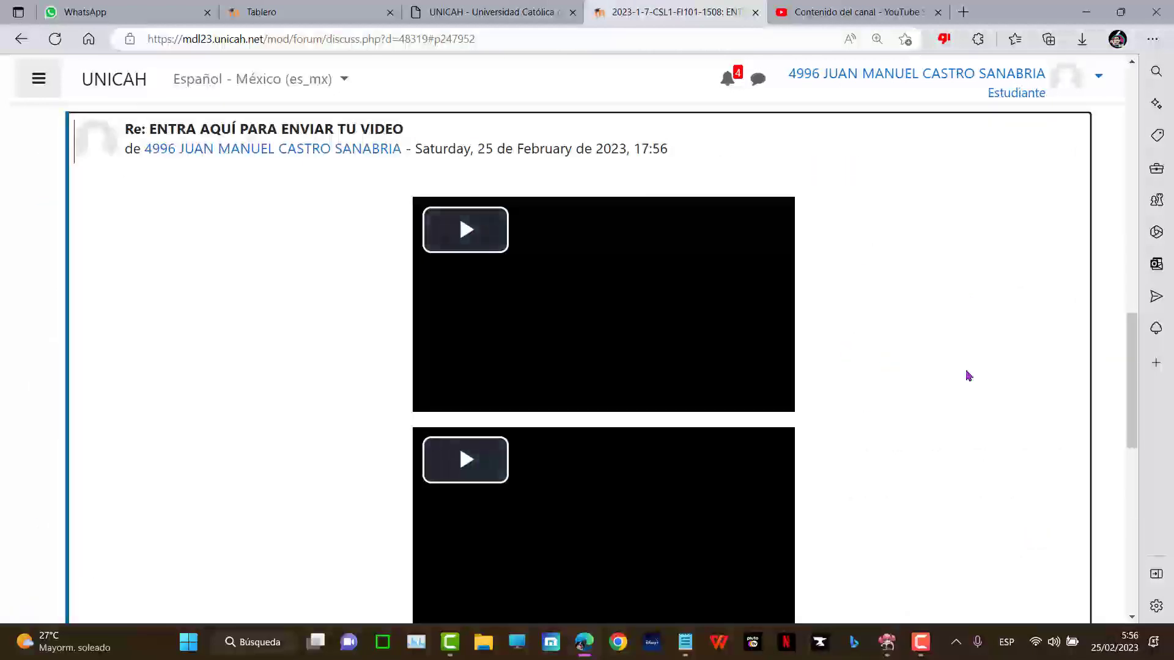
pyautogui.scroll(-6, 966, 374)
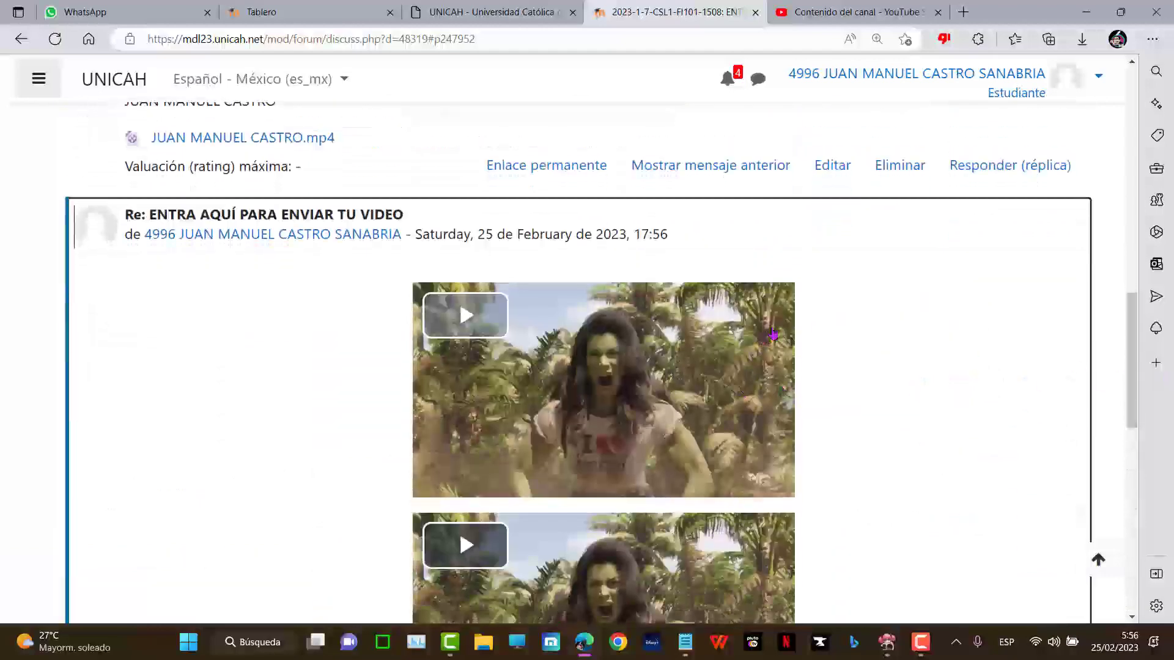
pyautogui.scroll(-3, 833, 343)
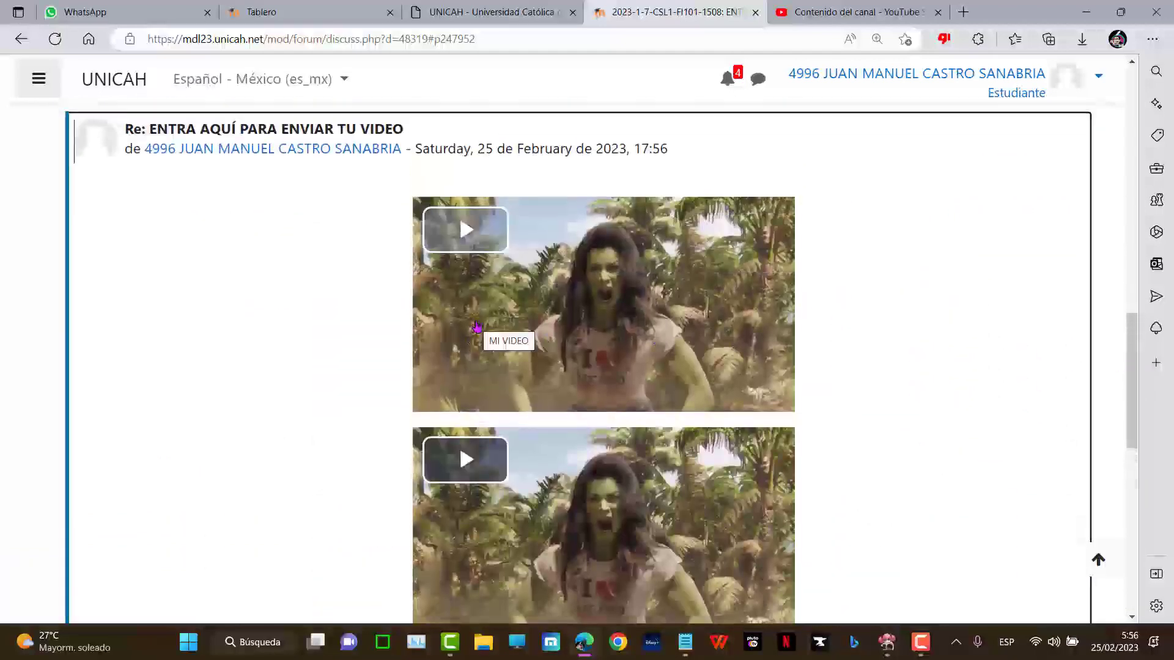
pyautogui.scroll(-3, 739, 331)
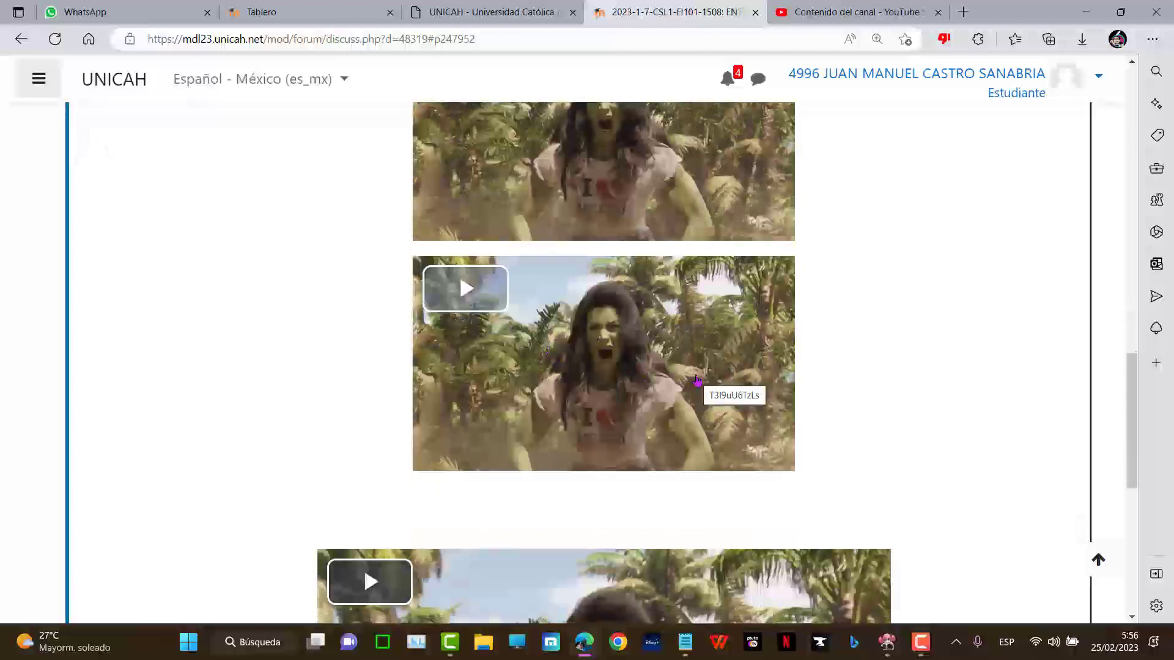
pyautogui.scroll(-4, 697, 380)
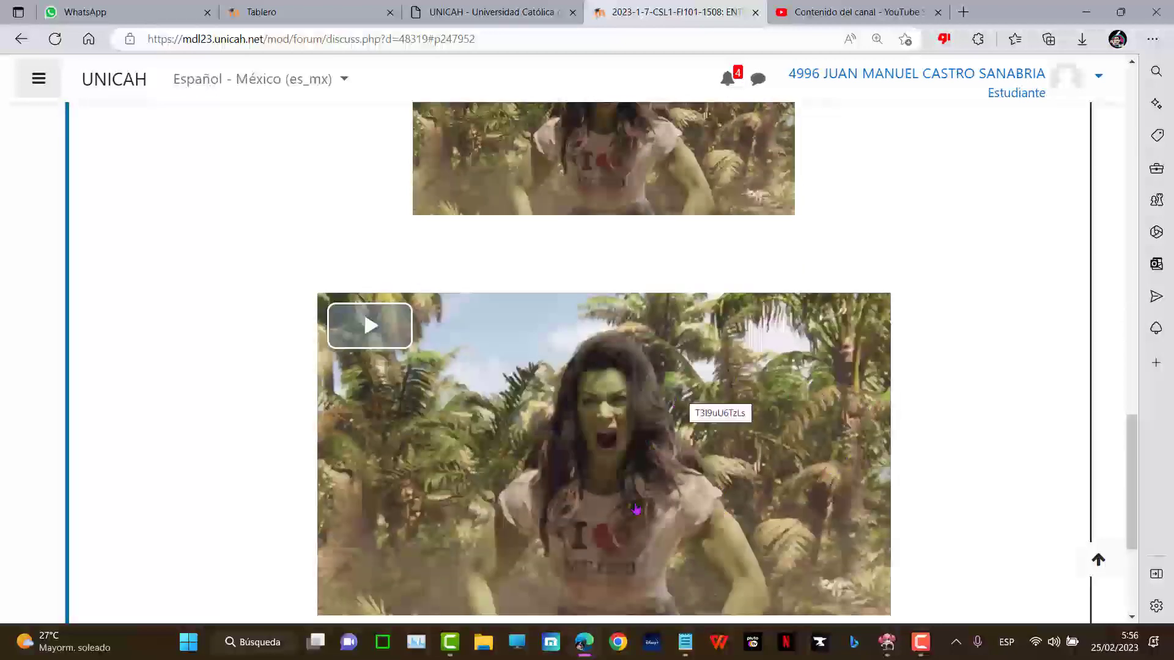
pyautogui.scroll(-4, 922, 414)
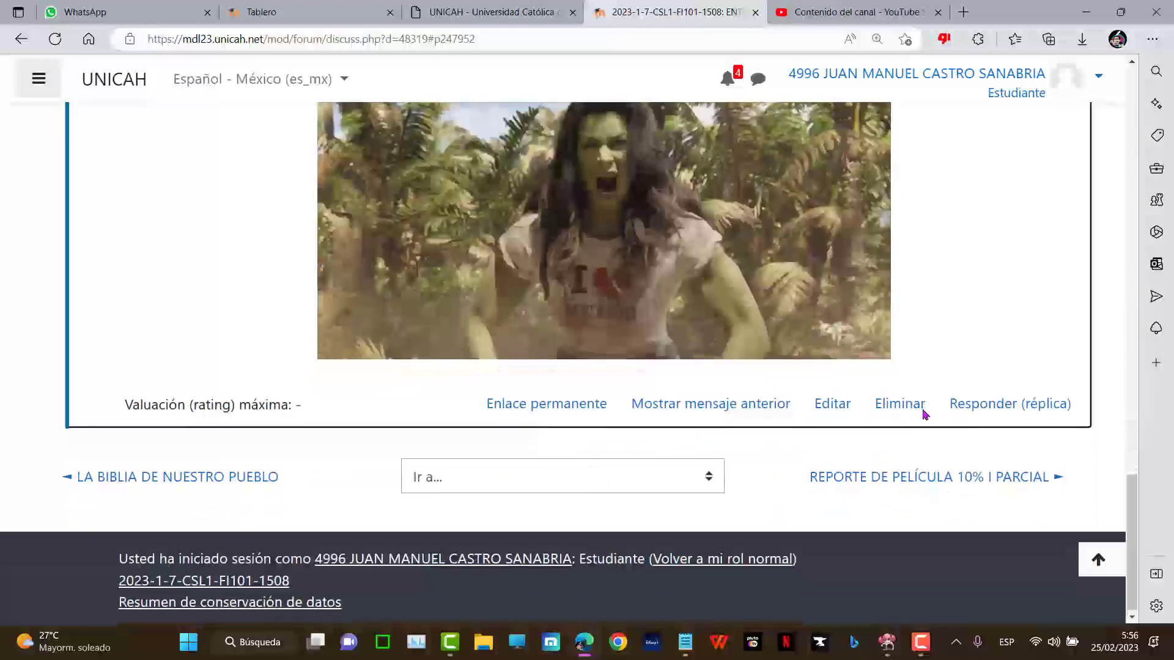
pyautogui.scroll(4, 921, 414)
pyautogui.scroll(15, 924, 415)
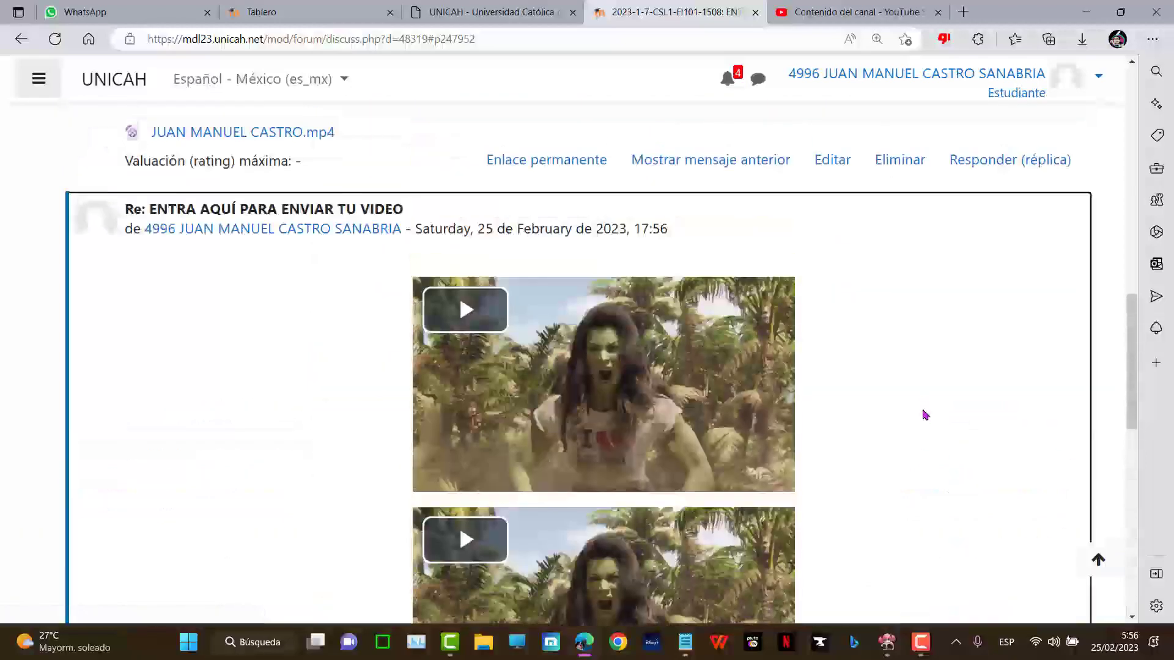
pyautogui.scroll(-12, 925, 415)
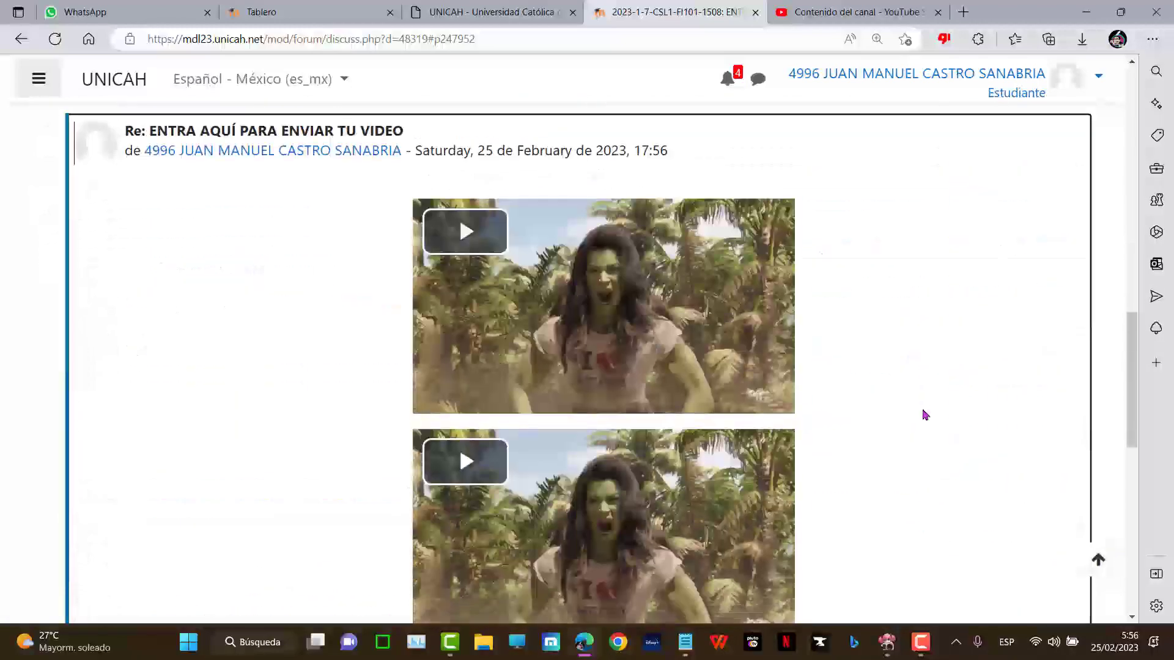
pyautogui.scroll(-2, 924, 415)
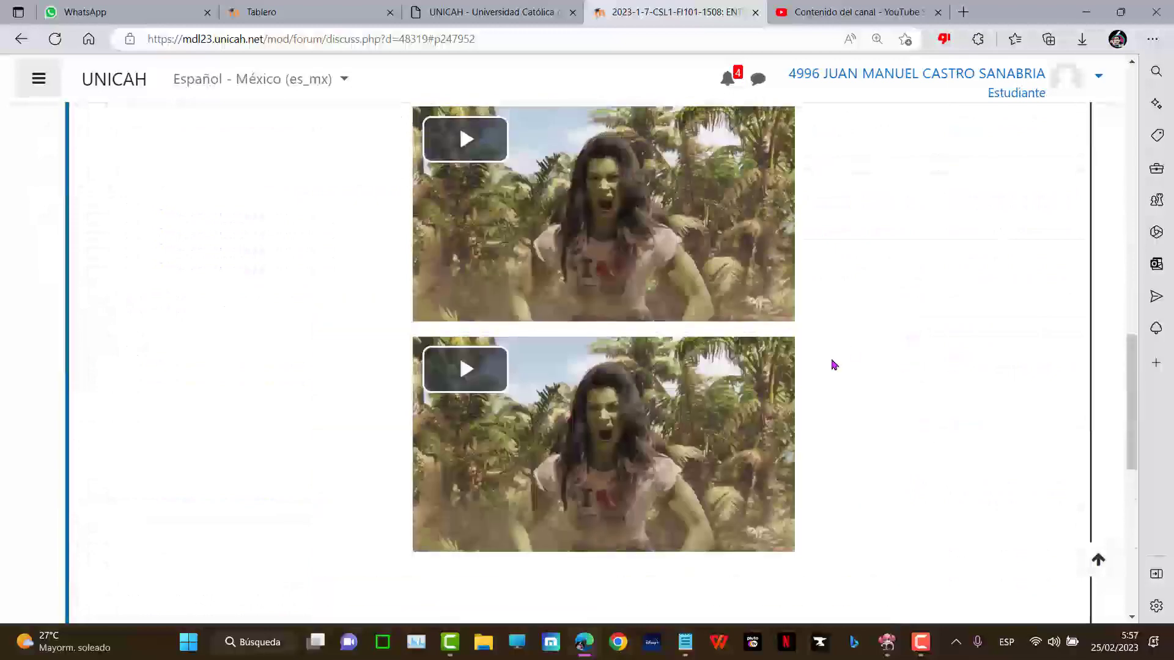
pyautogui.scroll(7, 833, 365)
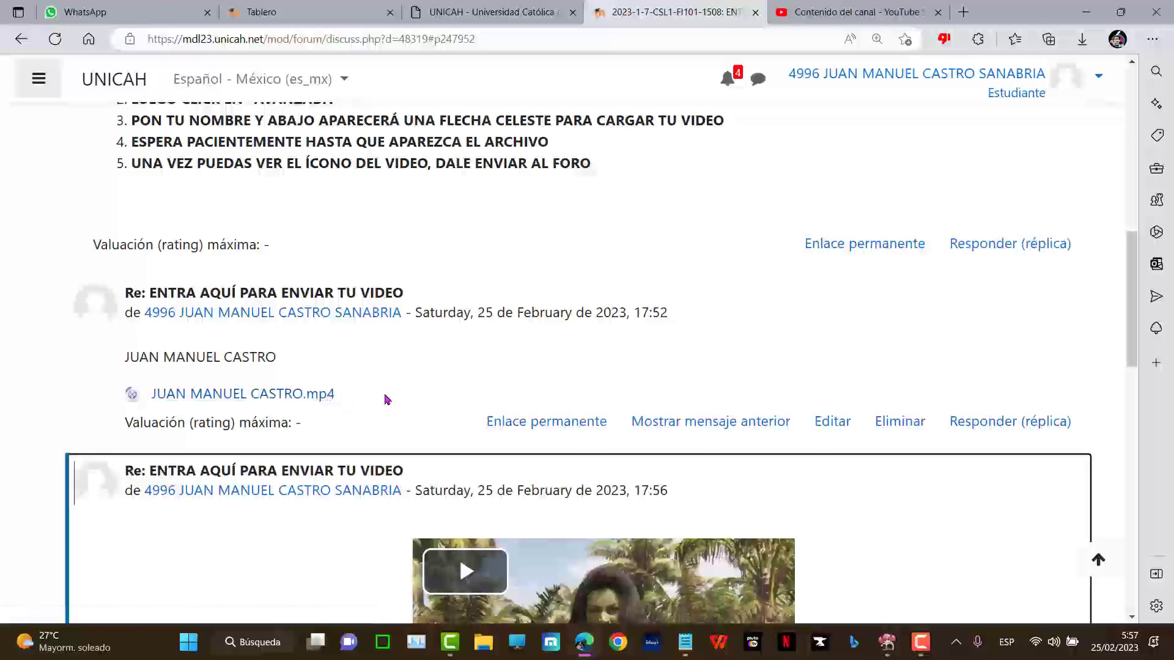
pyautogui.scroll(-5, 366, 391)
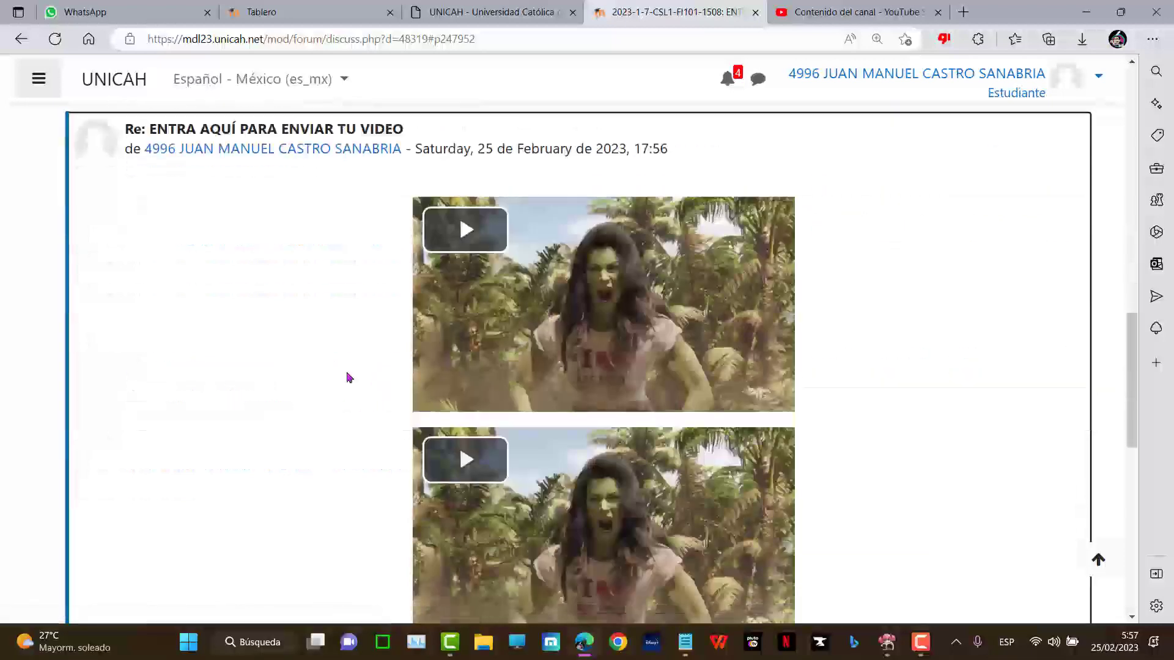
pyautogui.scroll(-5, 275, 416)
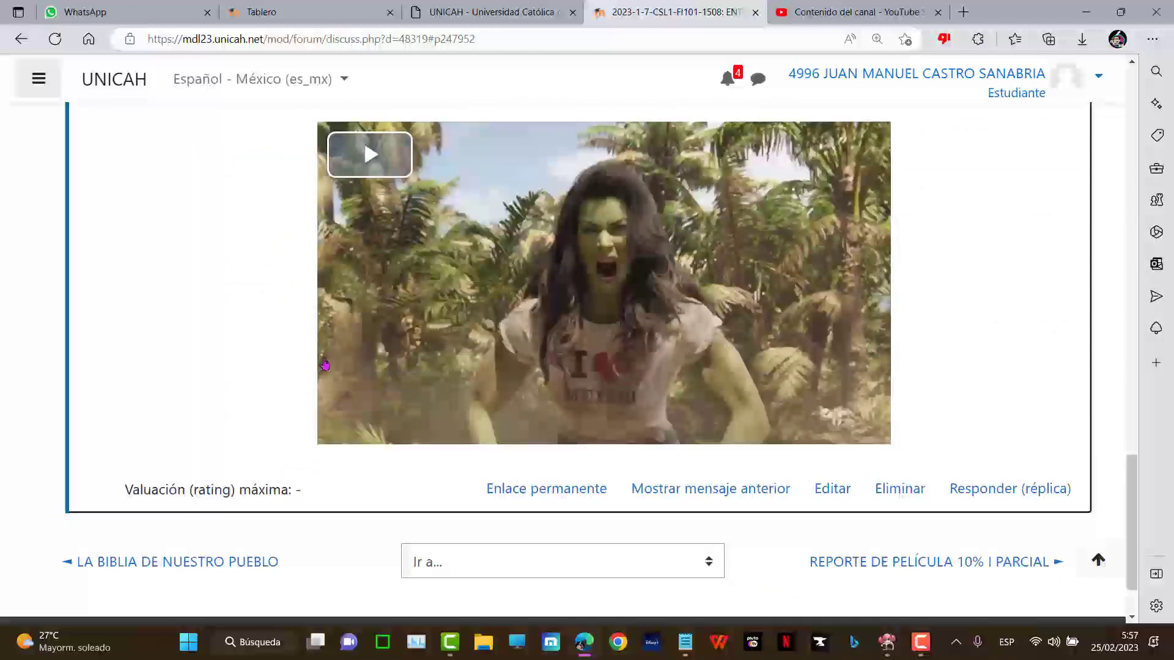
# - Open google.com in a new tab and go to Drive from the Google apps grid
pyautogui.hotkey('ctrl', 't')
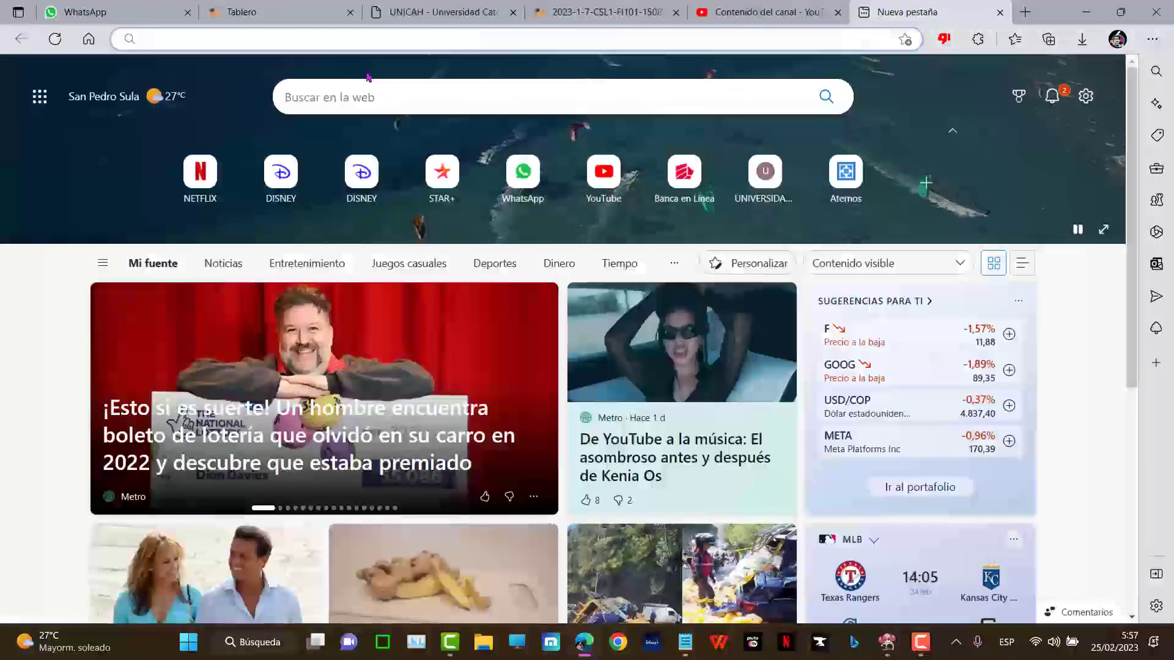
pyautogui.write('google.com')
pyautogui.press('Return')
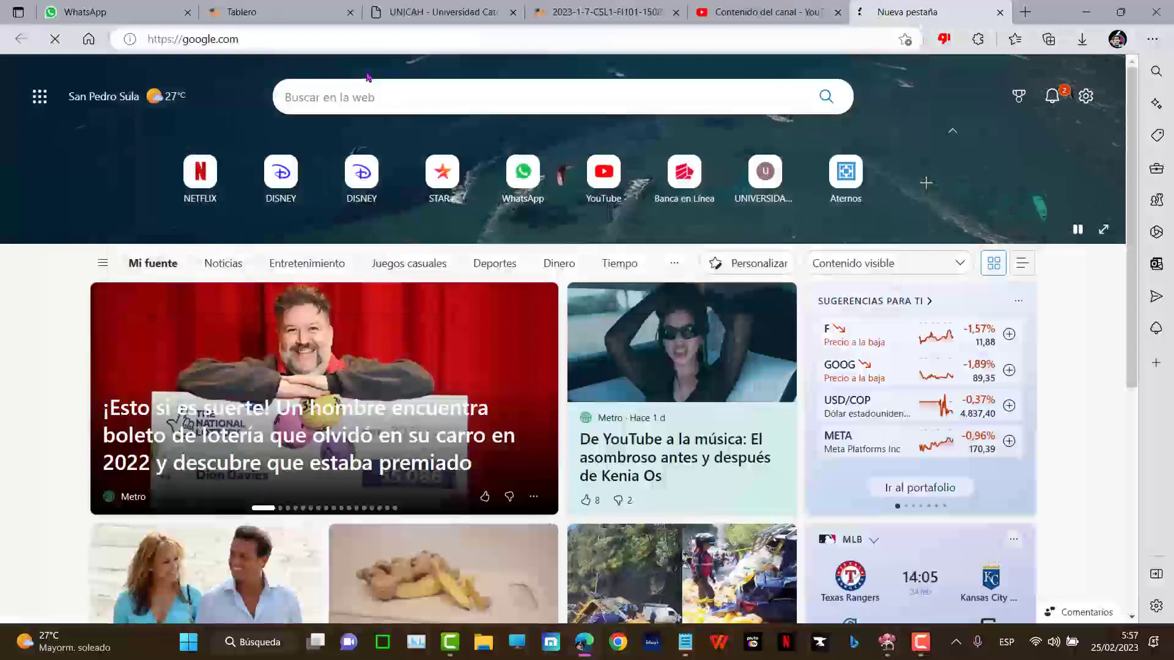
pyautogui.click(1103, 89)
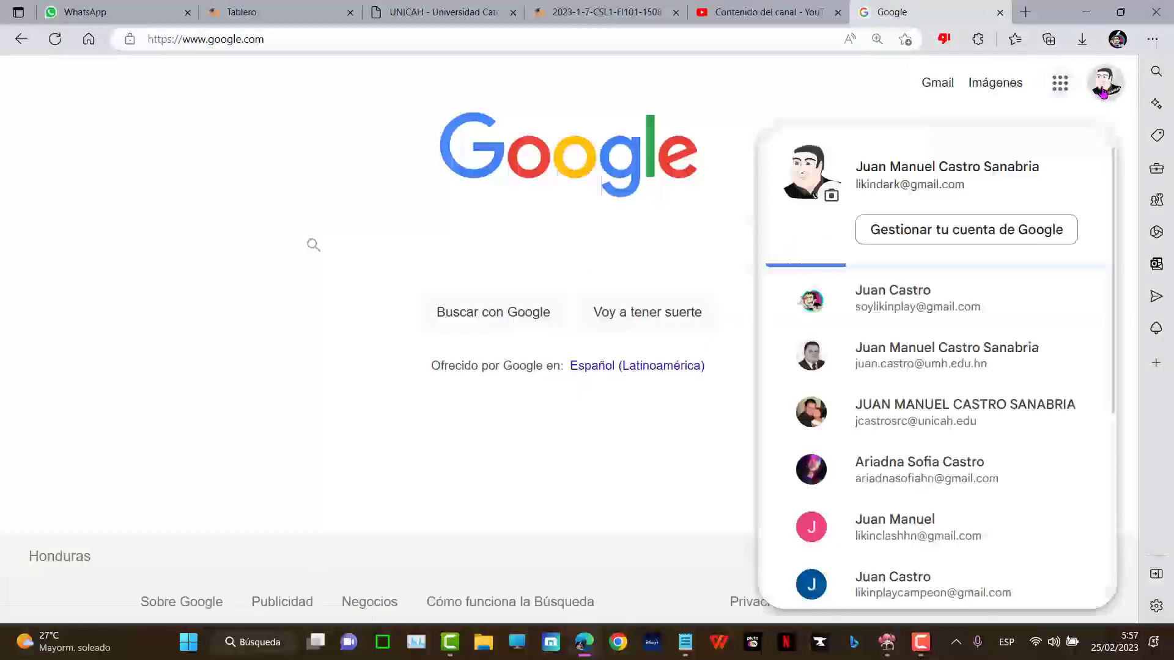
pyautogui.click(1060, 85)
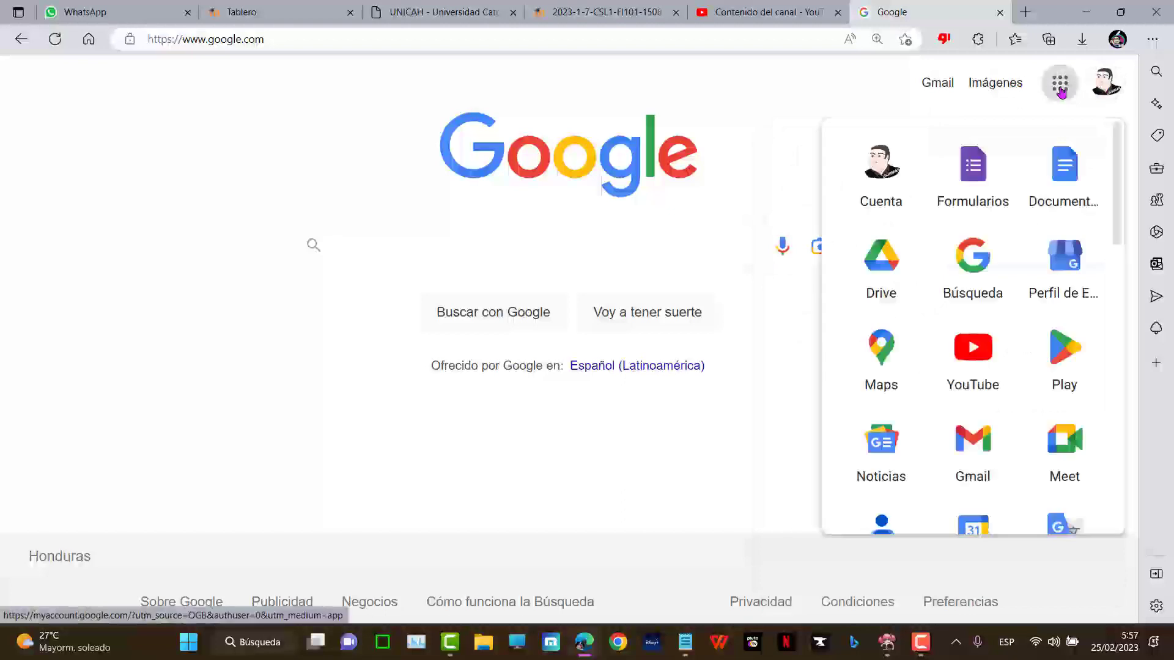
pyautogui.click(894, 264)
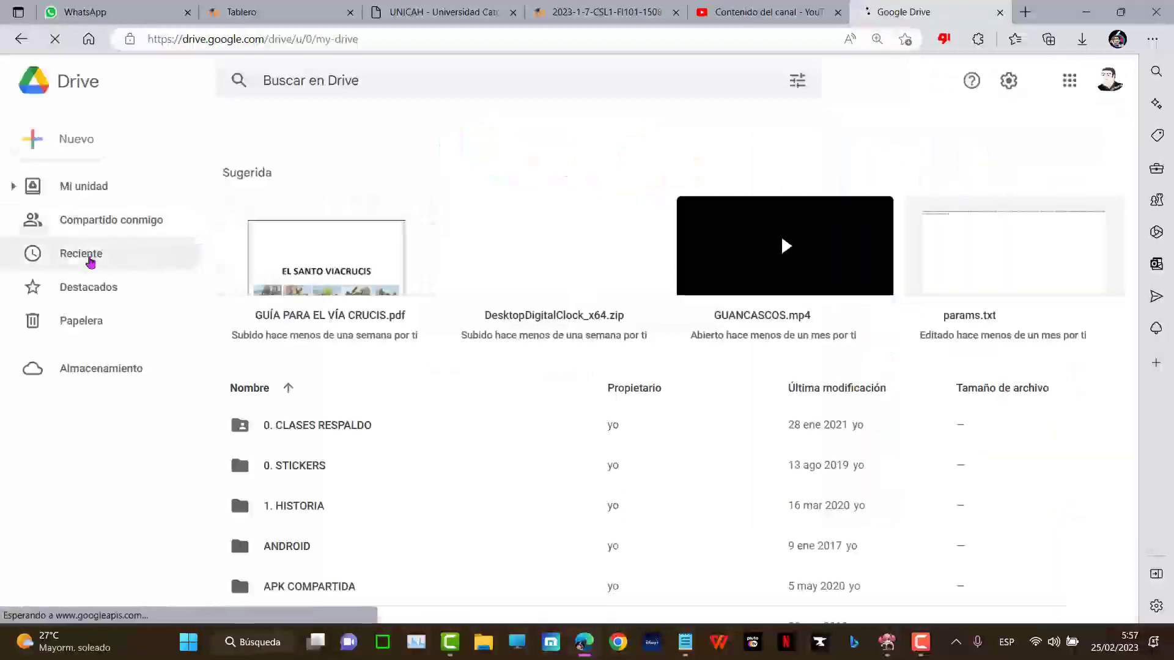
# - Create a Nueva carpeta named MIS TAREAS in My Drive and open it
pyautogui.rightClick(1039, 425)
pyautogui.click(887, 453)
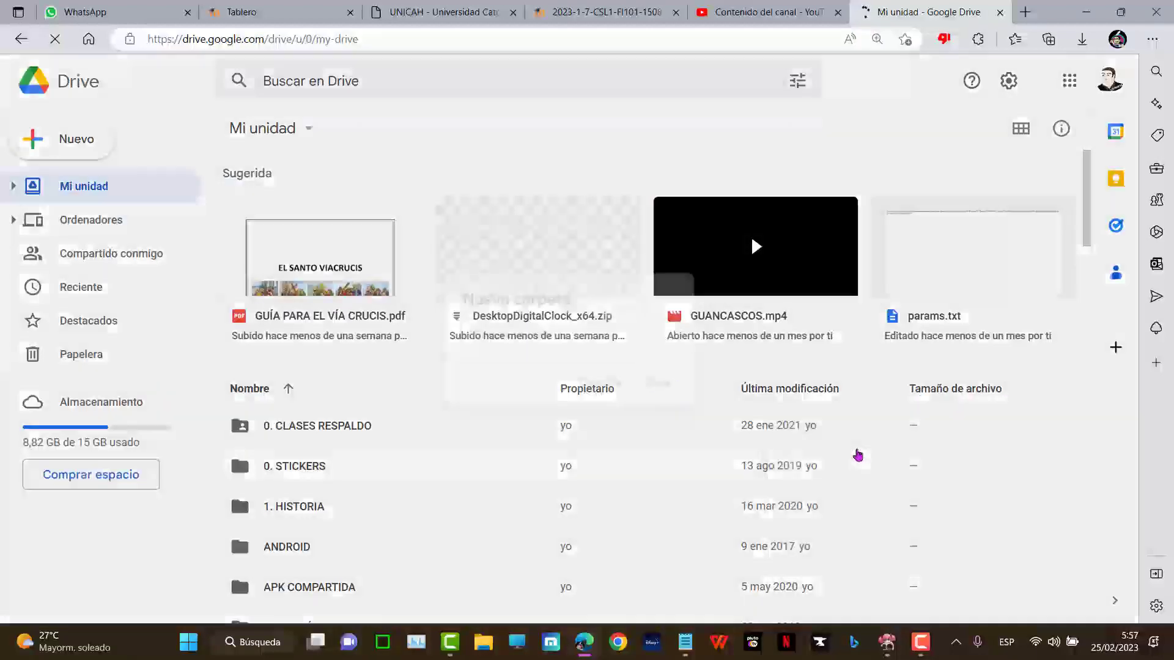
pyautogui.write('M')
pyautogui.write('MIS')
pyautogui.press('BackSpace')
pyautogui.press('BackSpace')
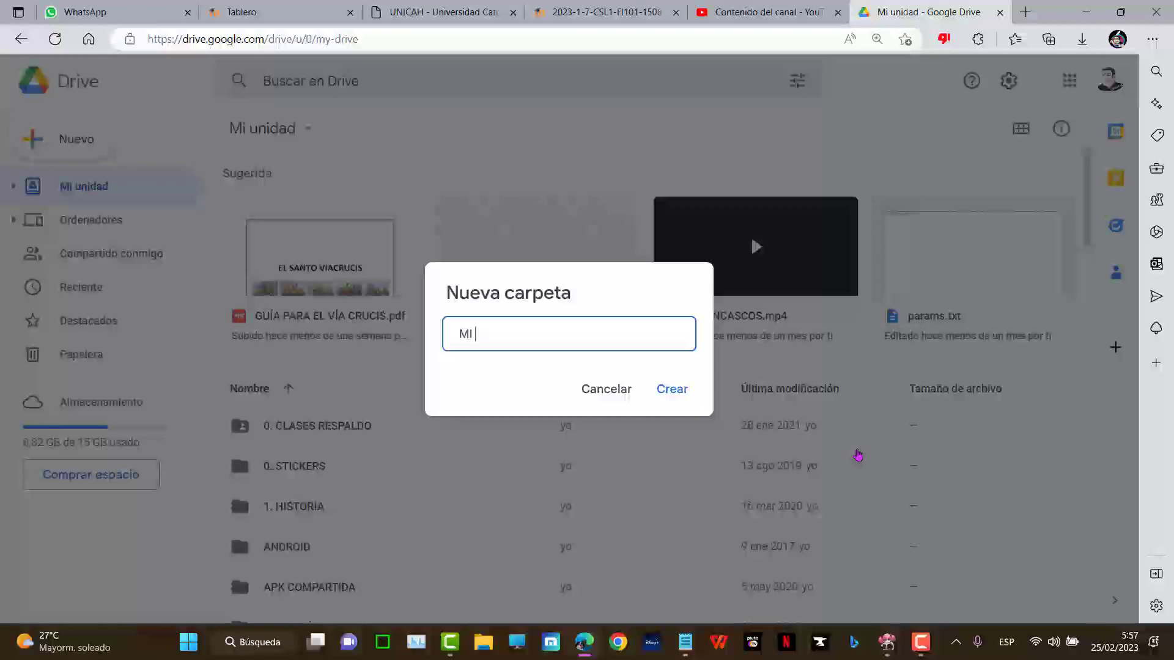
pyautogui.press('Return')
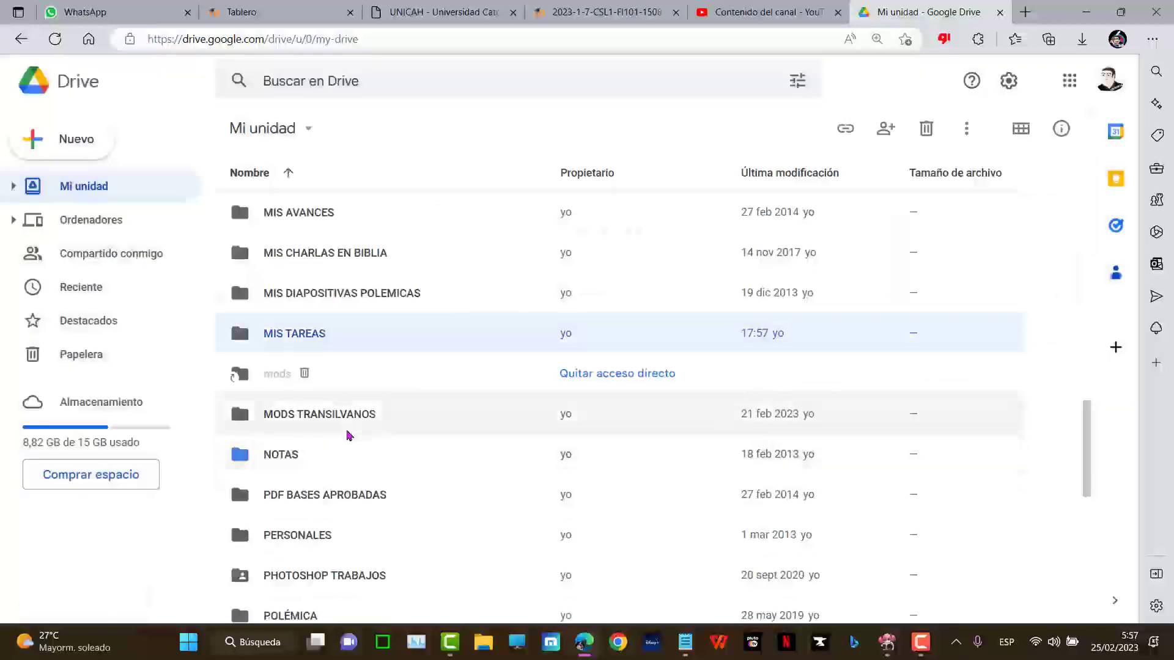
pyautogui.doubleClick(304, 342)
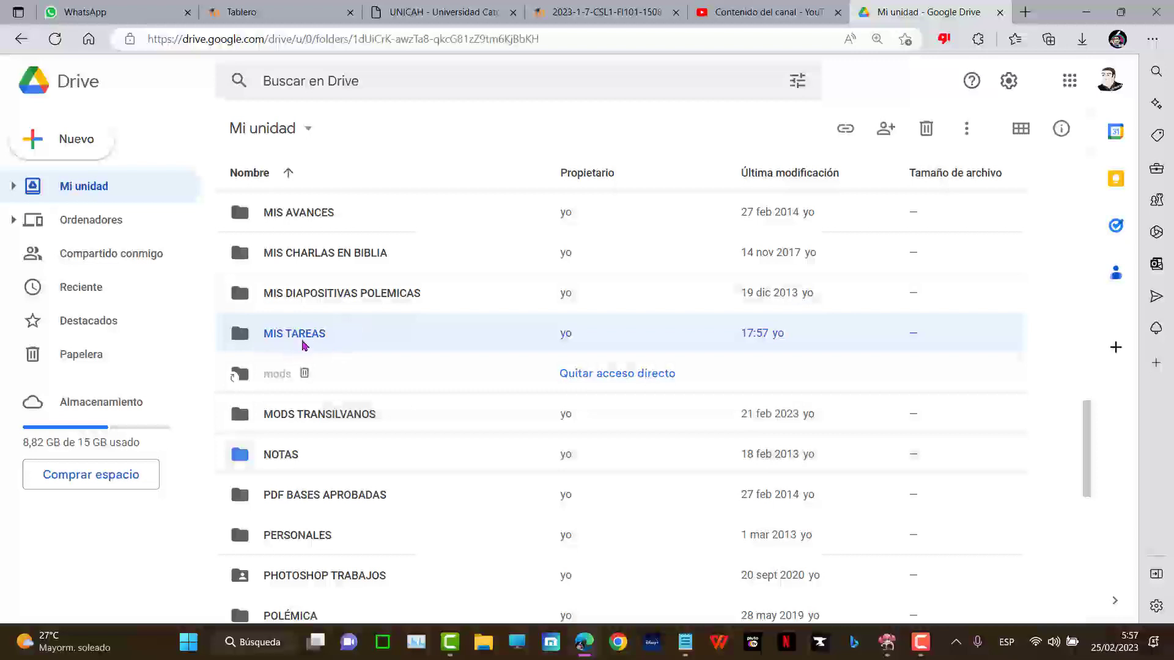
# - Upload RASPADOS.mp4 from the computer into the MIS TAREAS folder
pyautogui.rightClick(461, 272)
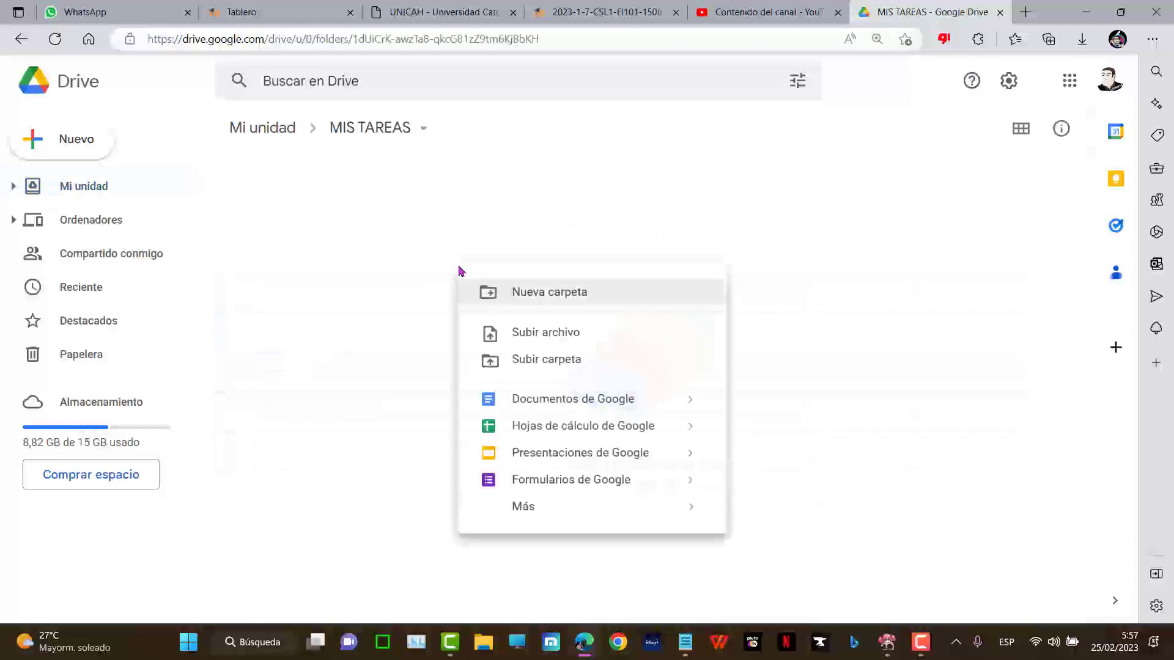
pyautogui.click(567, 339)
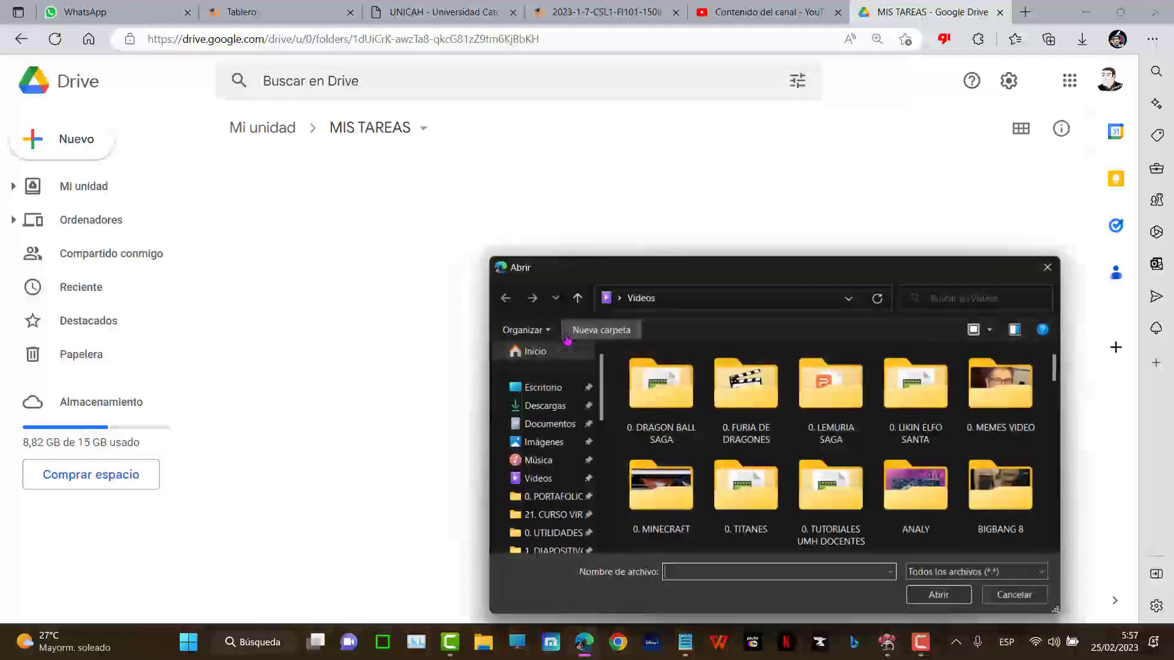
pyautogui.scroll(-10, 832, 428)
pyautogui.scroll(-10, 835, 450)
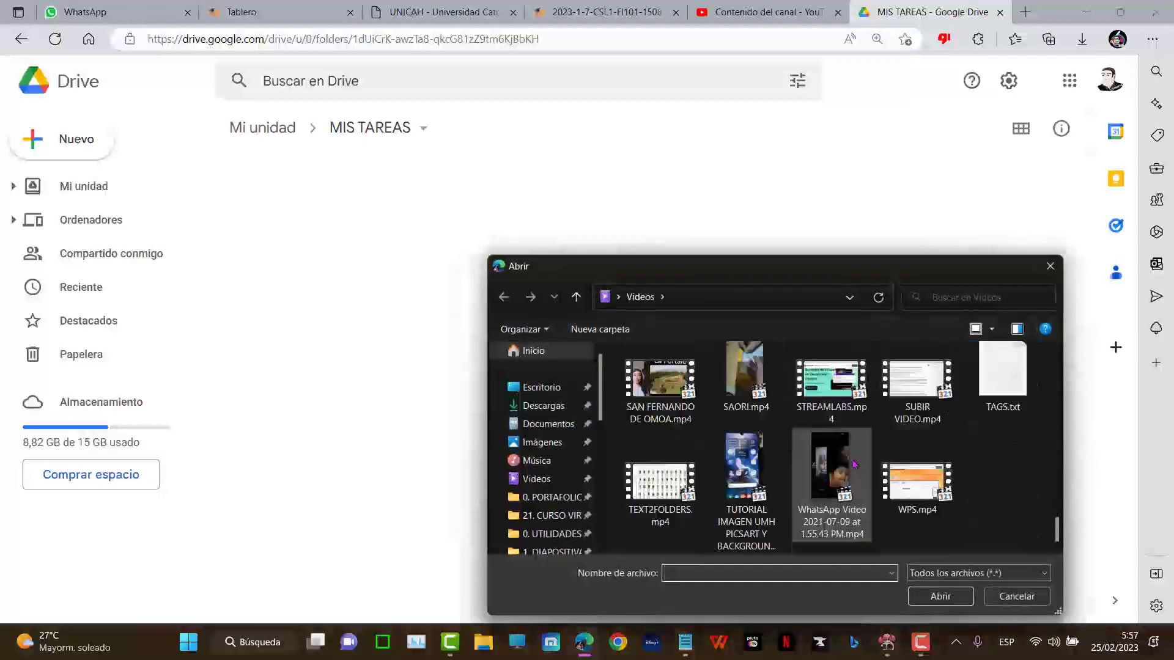
pyautogui.scroll(2, 764, 434)
pyautogui.doubleClick(832, 492)
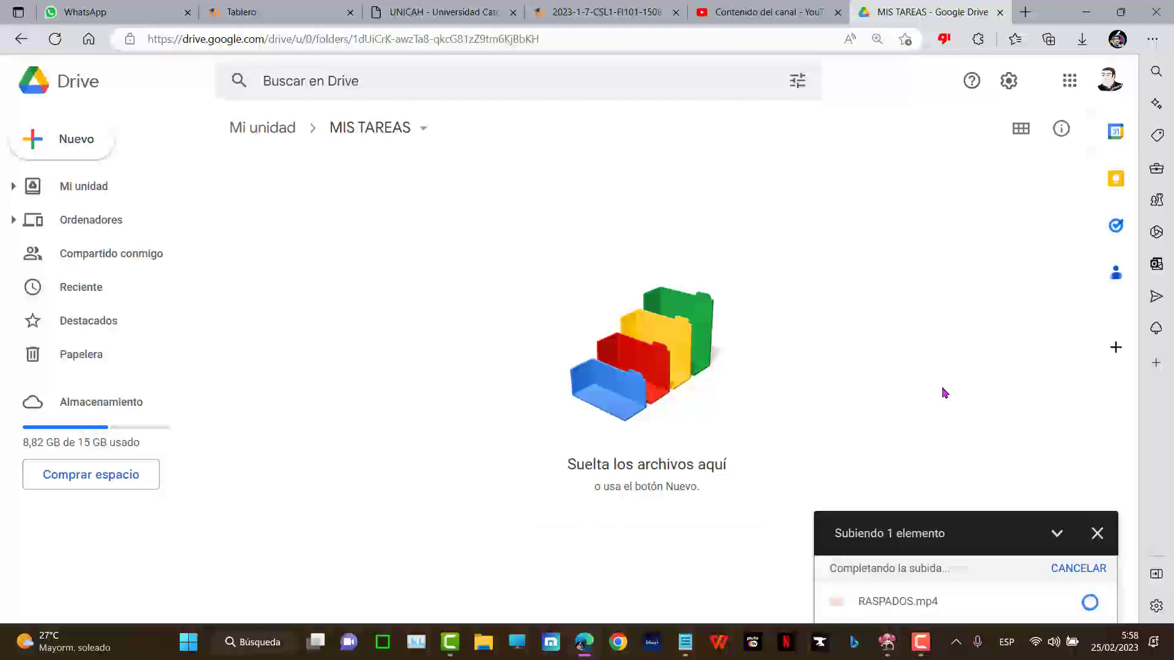
pyautogui.click(928, 654)
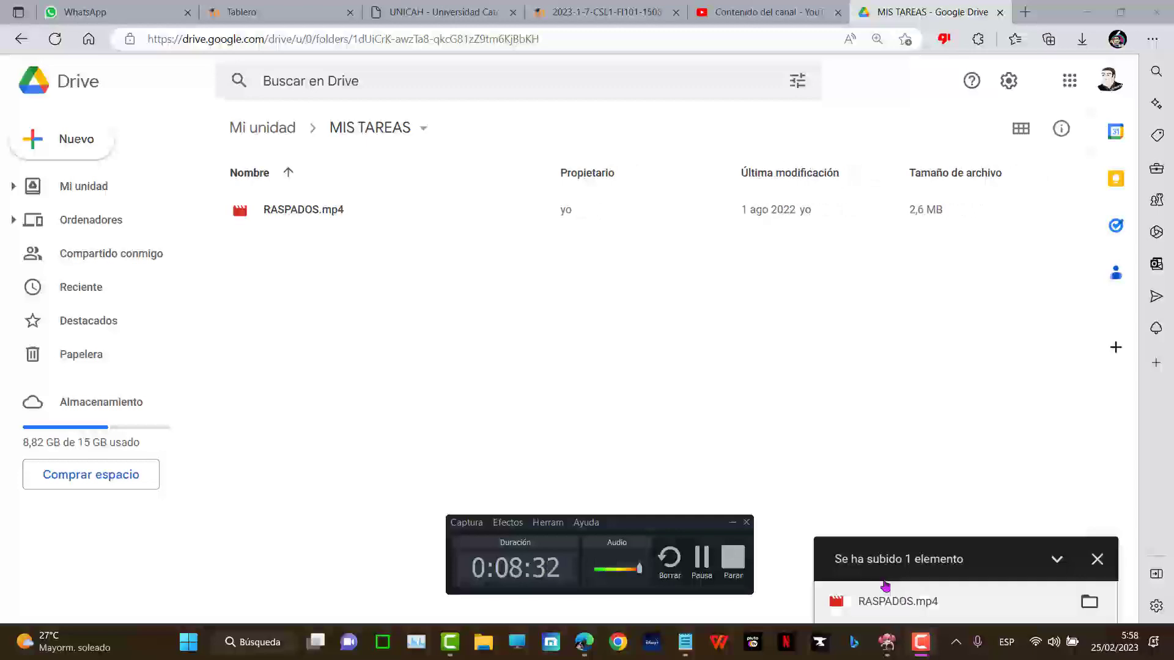
# - Check the UNICAH forum page, then go back to the MIS TAREAS folder in Drive
pyautogui.click(604, 4)
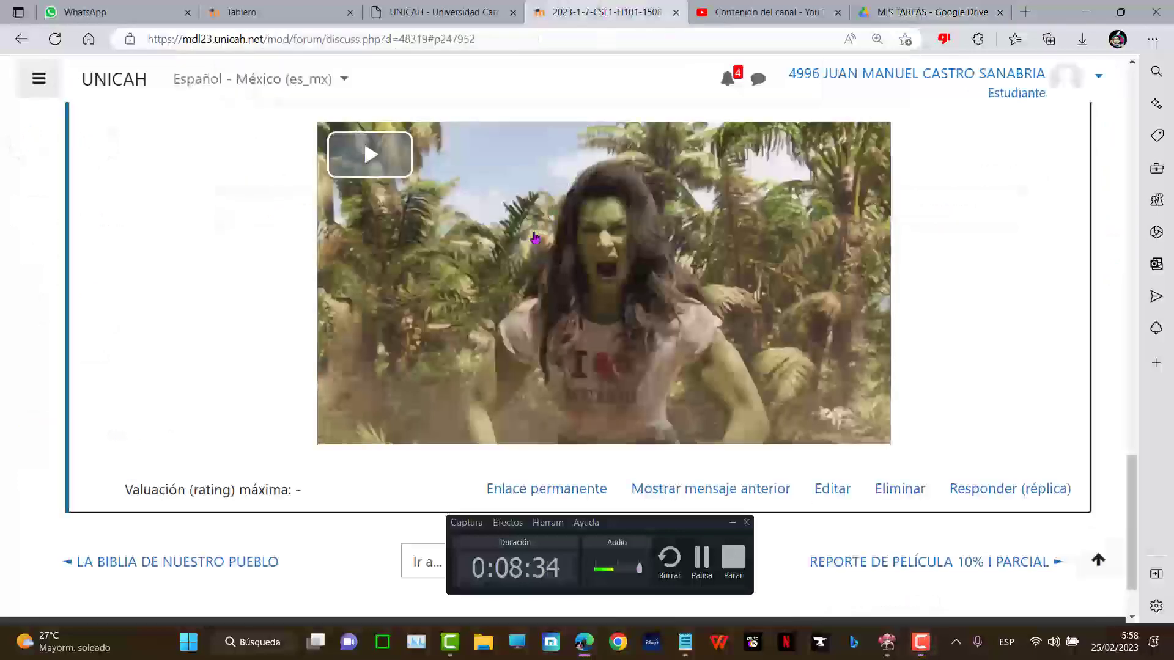
pyautogui.scroll(10, 262, 281)
pyautogui.scroll(1, 262, 281)
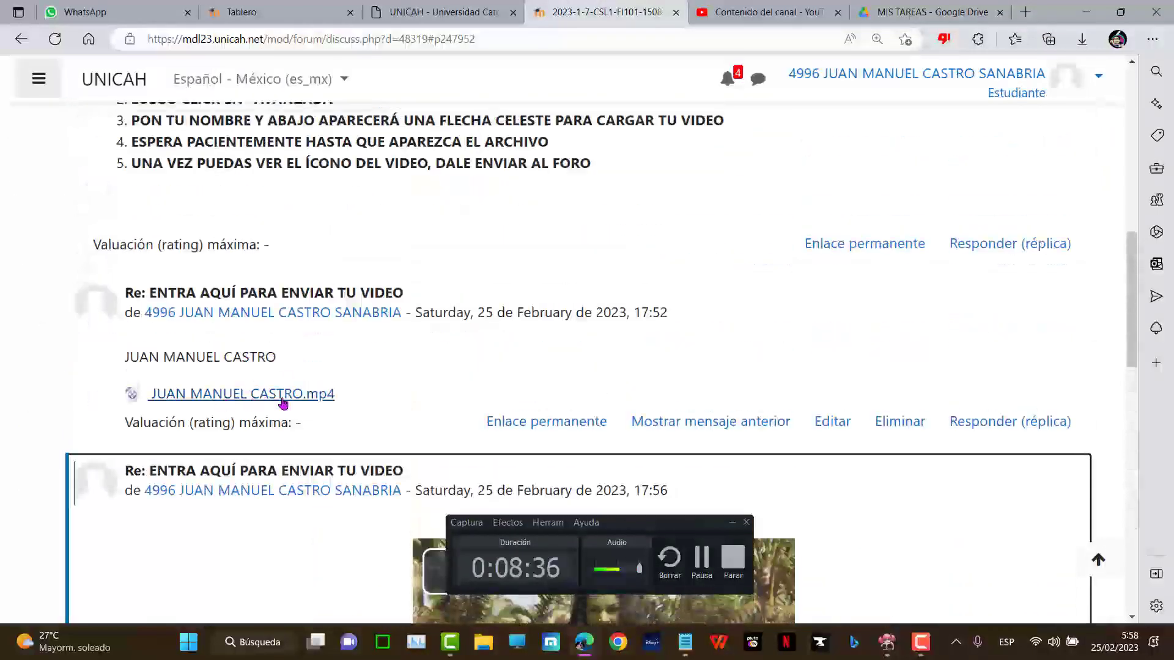
pyautogui.click(880, 5)
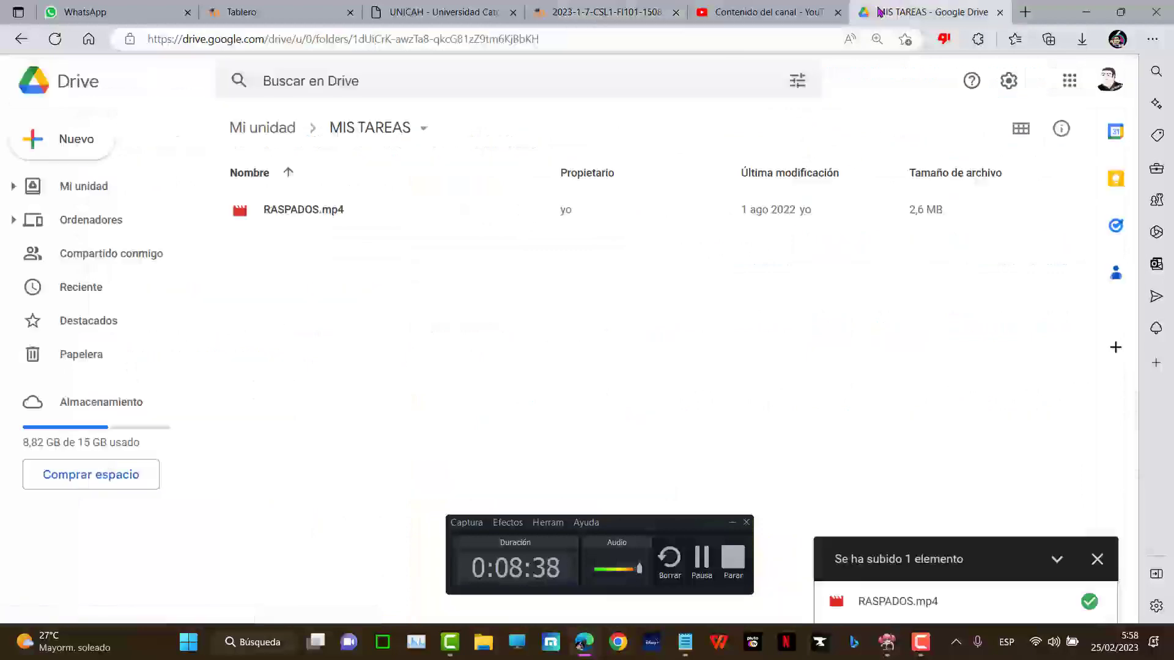
# - Set RASPADOS.mp4's general access to 'Cualquier persona con el enlace' so anyone with the link can view it
pyautogui.click(323, 223)
pyautogui.hotkey('ctrl', '+')
pyautogui.hotkey('ctrl', '+')
pyautogui.hotkey('ctrl', '+')
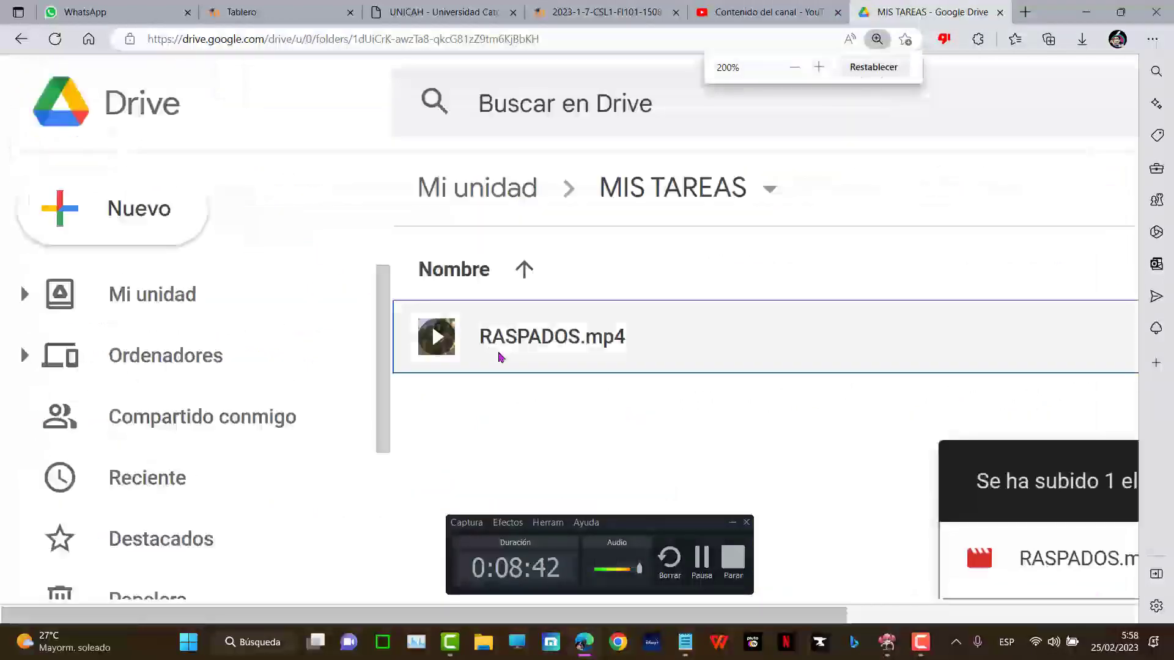
pyautogui.hotkey('ctrl', '-')
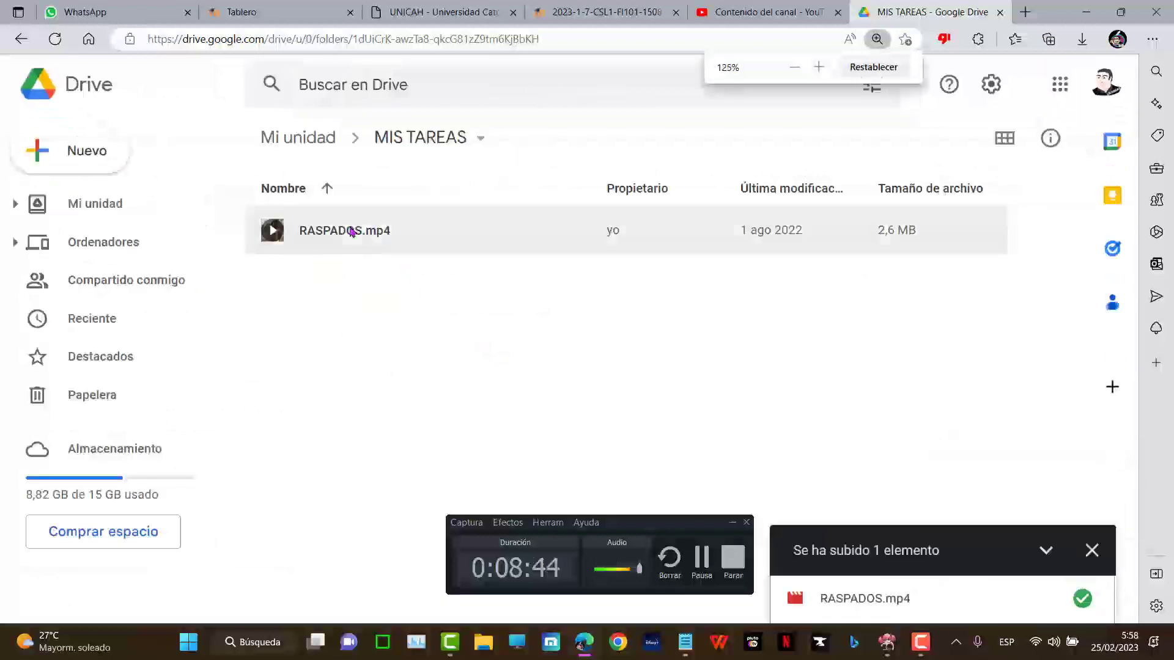
pyautogui.rightClick(350, 231)
pyautogui.click(432, 253)
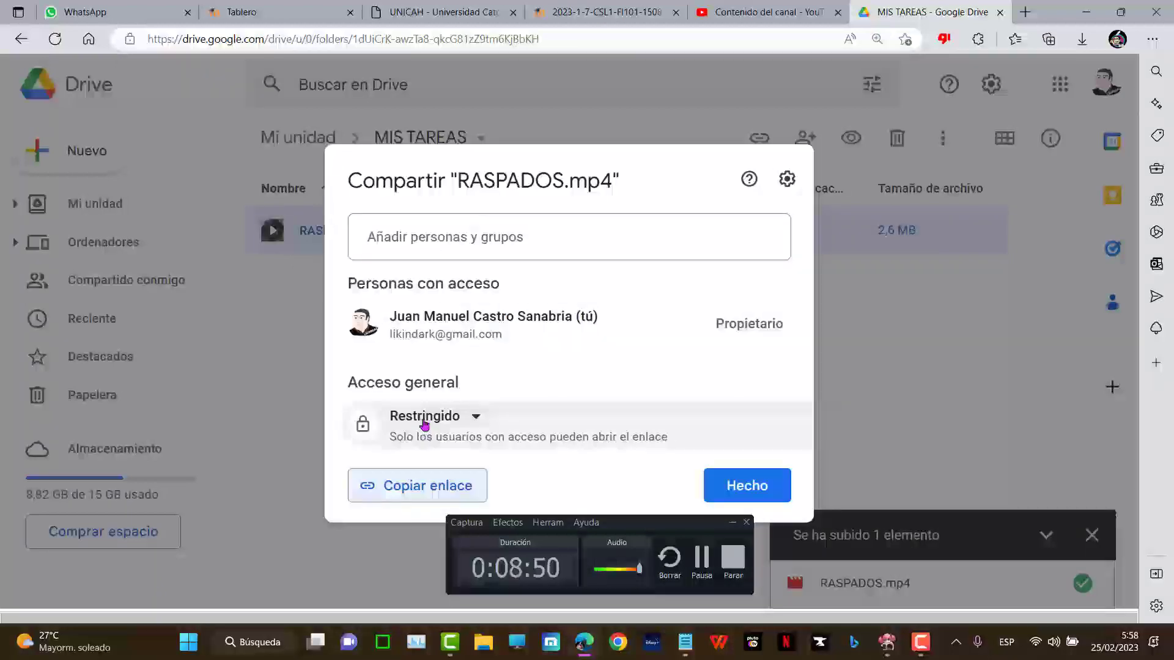
pyautogui.click(424, 422)
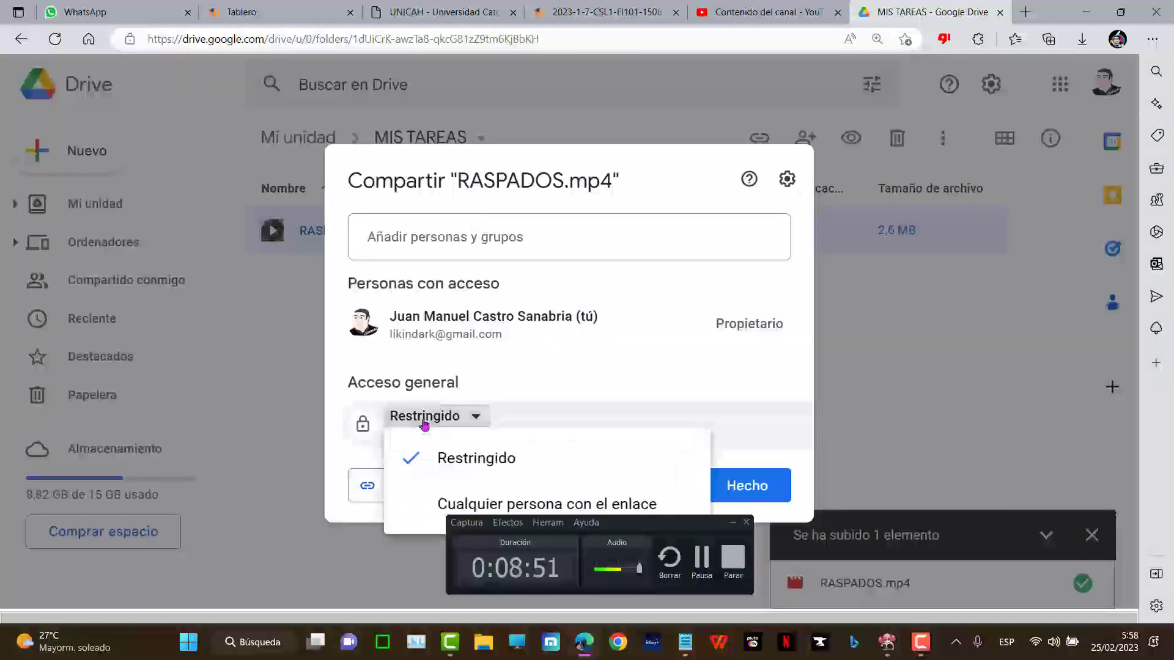
pyautogui.click(417, 504)
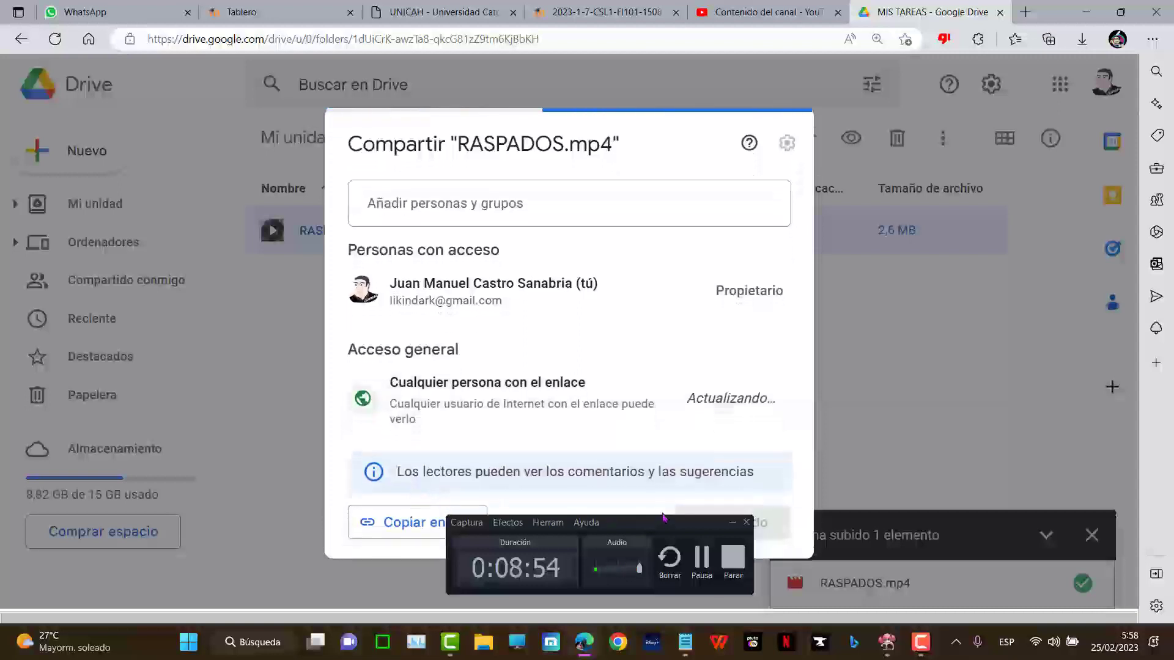
# - Copy the video's share link and return to the Moodle forum page
pyautogui.moveTo(663, 518); pyautogui.dragTo(666, 590)
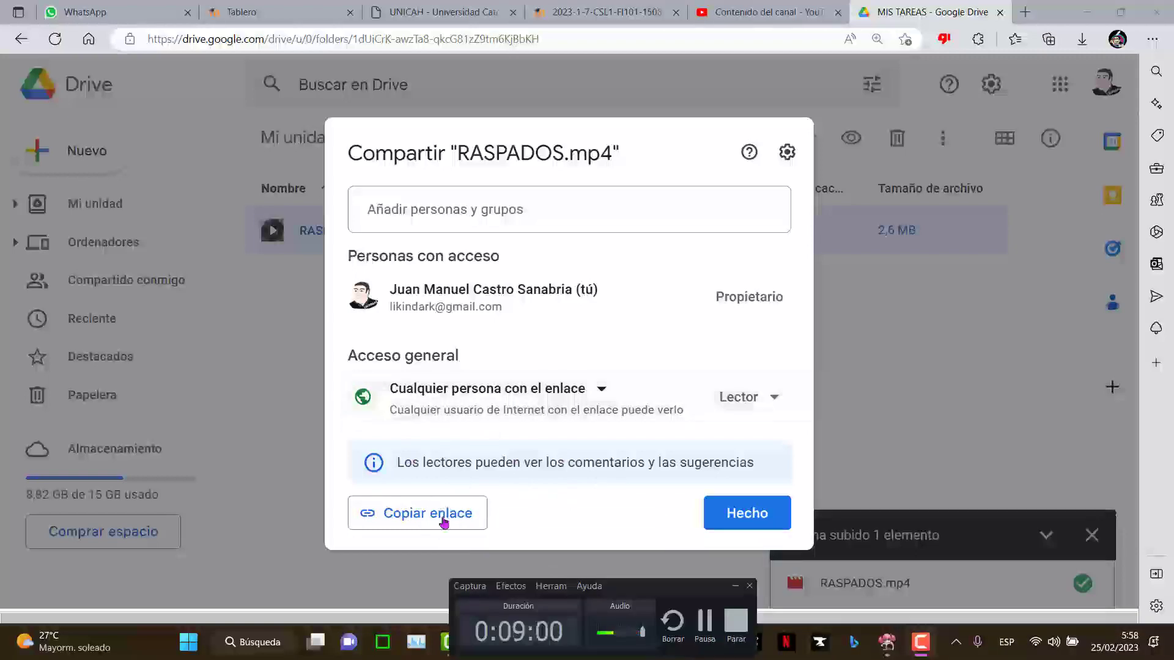
pyautogui.click(423, 524)
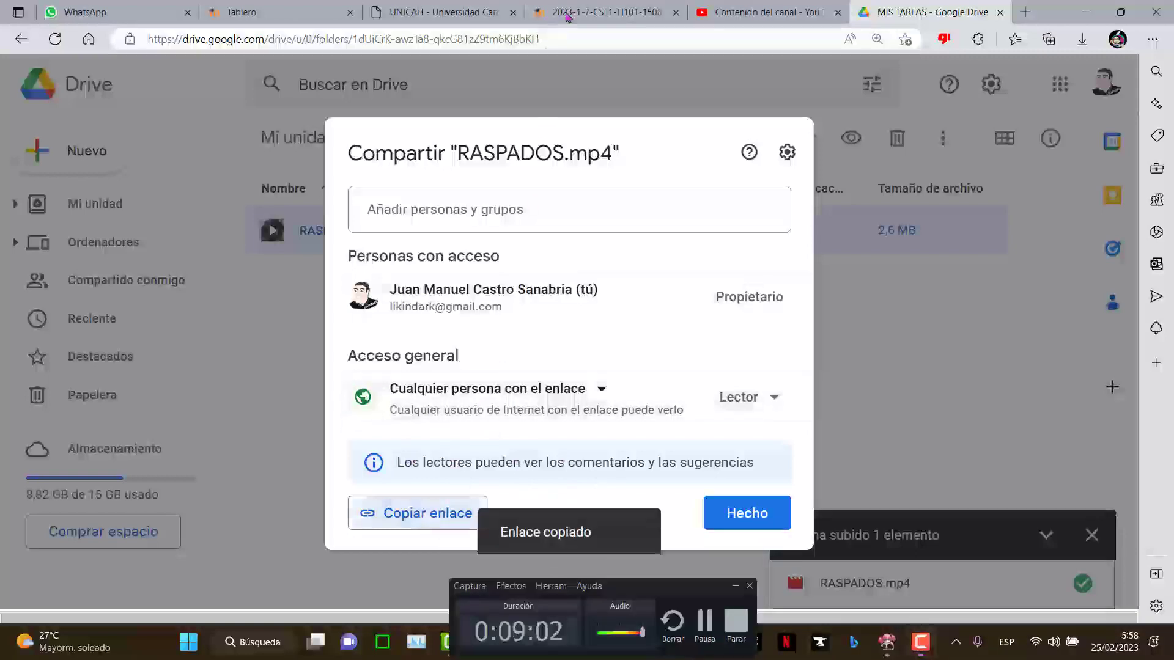
pyautogui.click(619, 17)
# - Start an advanced reply to the thread's opening post with the text 'MI VIDEO'
pyautogui.click(1003, 243)
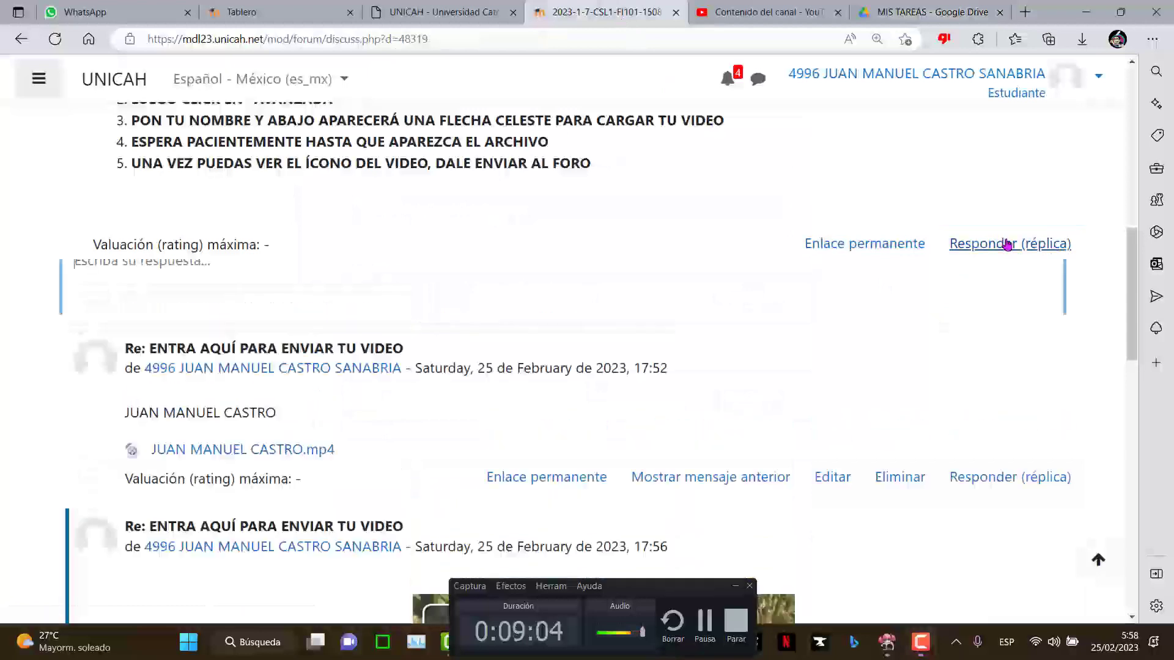
pyautogui.click(1013, 427)
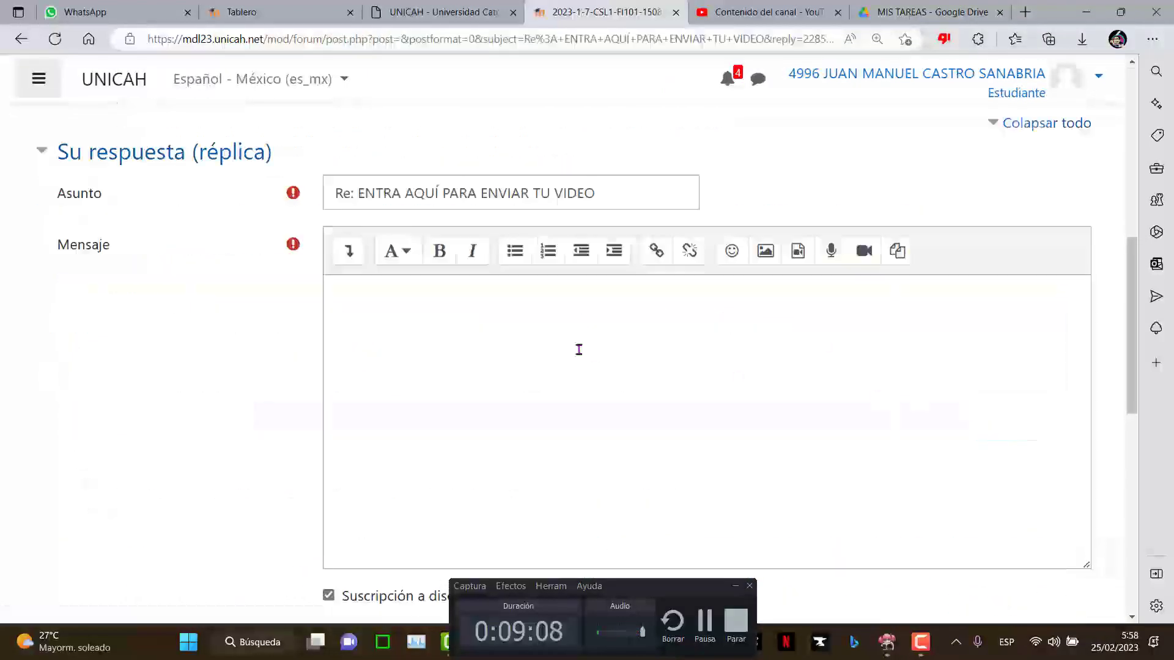
pyautogui.click(460, 334)
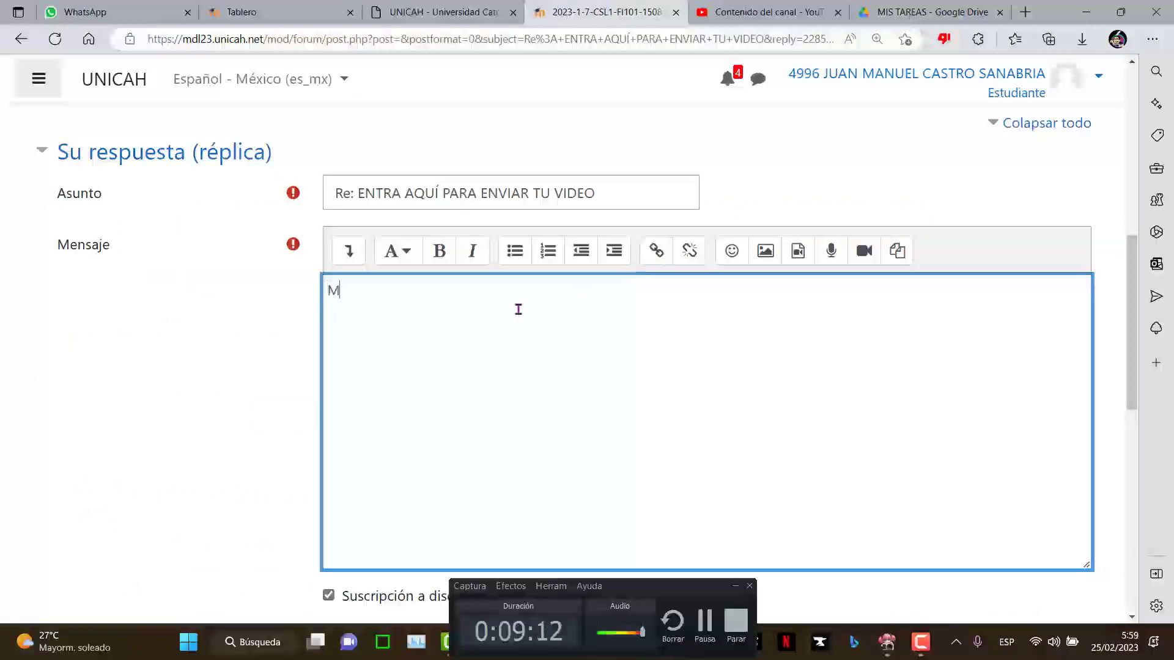
pyautogui.write('MI VIDEO')
# - Link 'MI VIDEO' to the copied Google Drive URL and post the reply to the forum
pyautogui.tripleClick(463, 296)
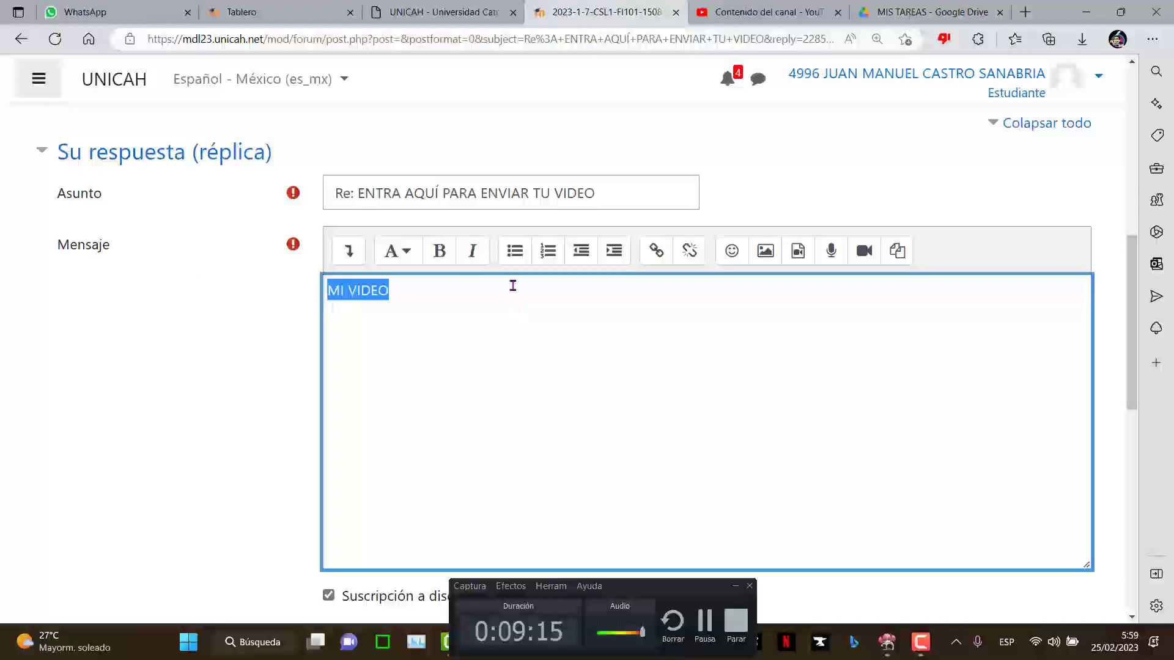
pyautogui.click(654, 256)
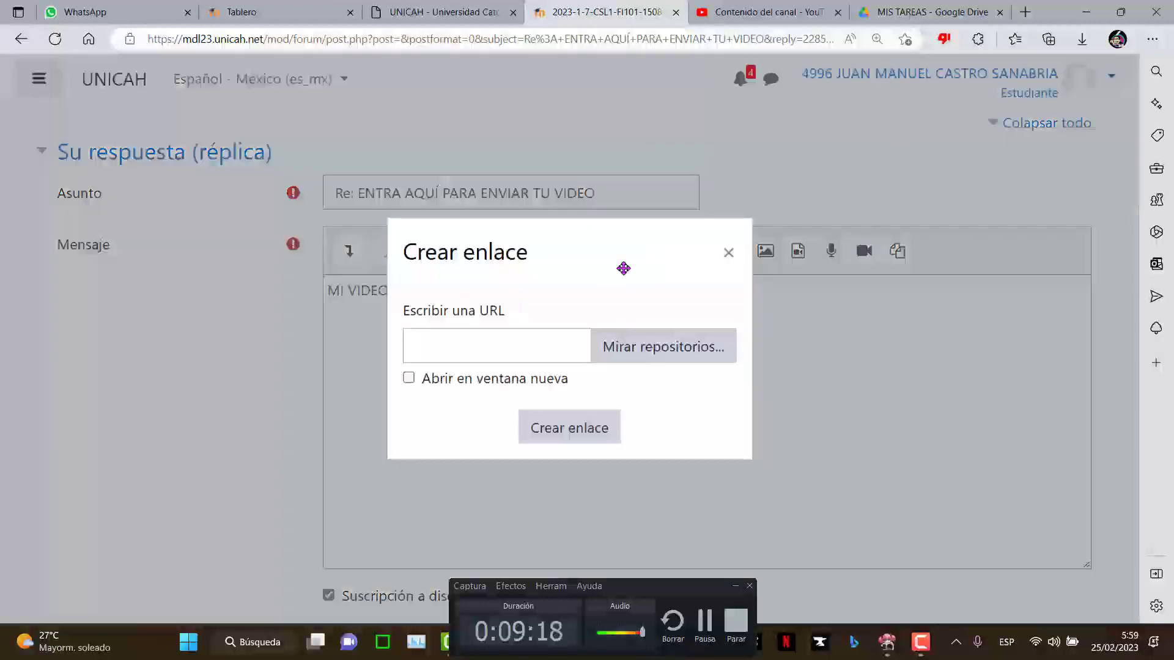
pyautogui.rightClick(530, 338)
pyautogui.click(571, 368)
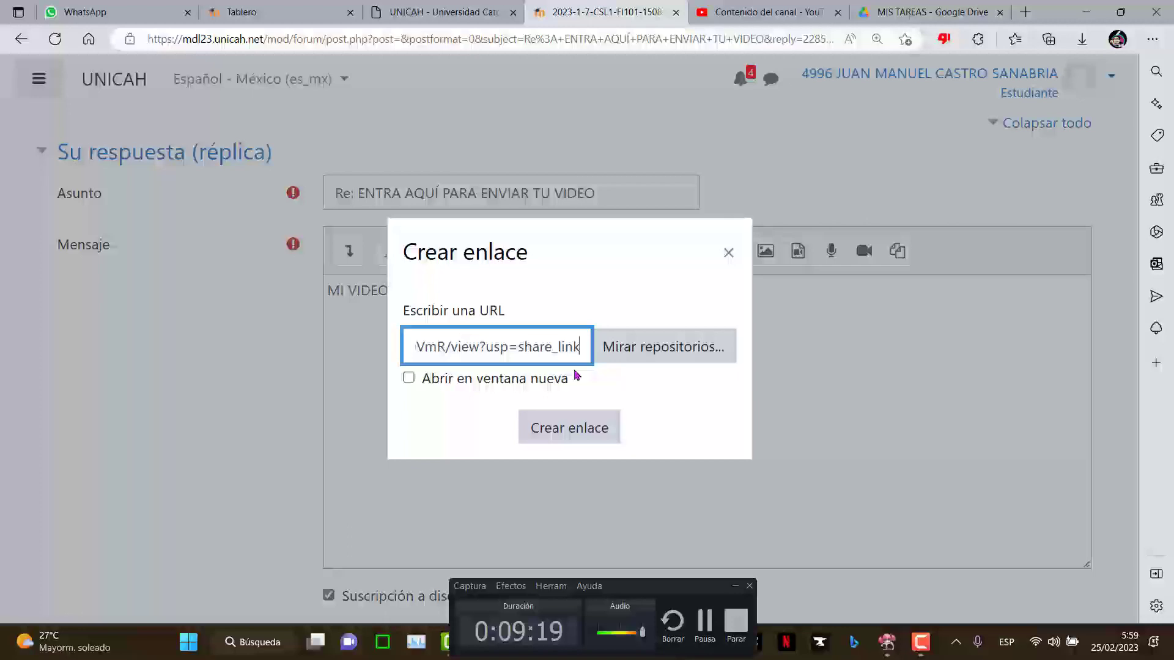
pyautogui.click(569, 435)
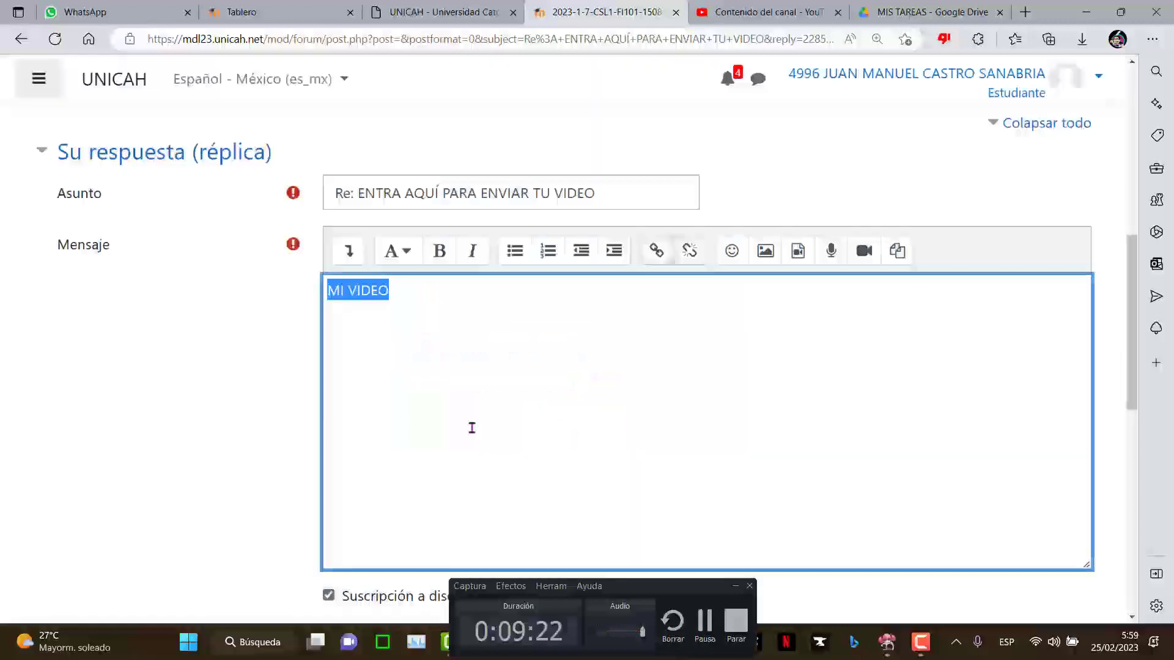
pyautogui.scroll(-10, 472, 427)
pyautogui.click(396, 439)
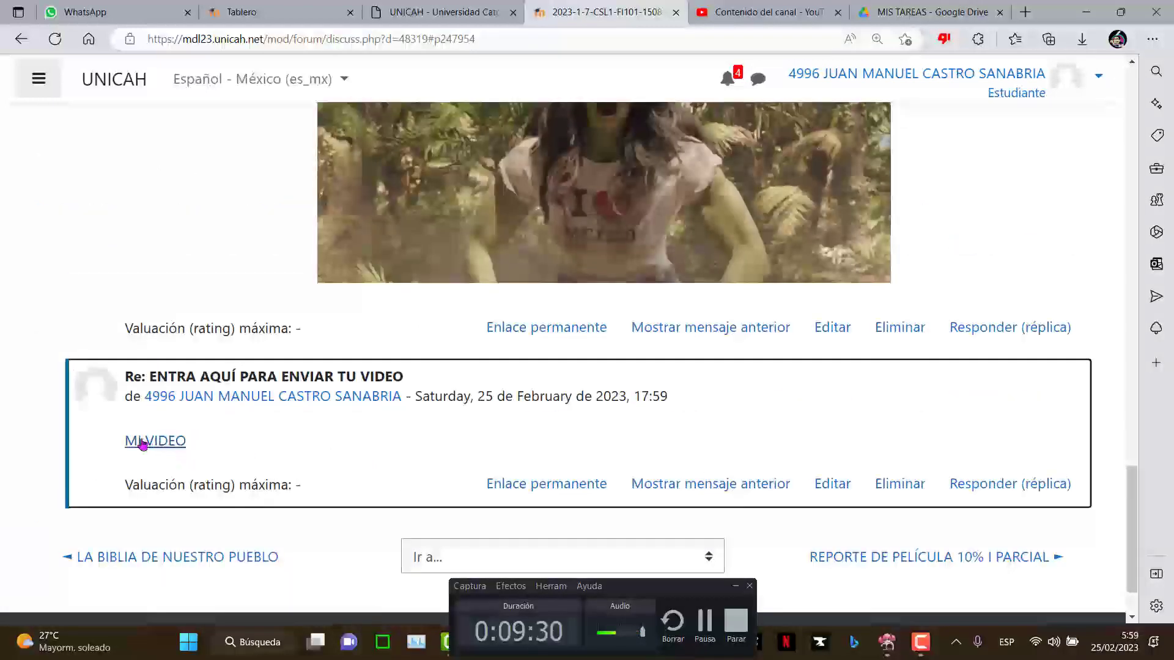
pyautogui.click(163, 444)
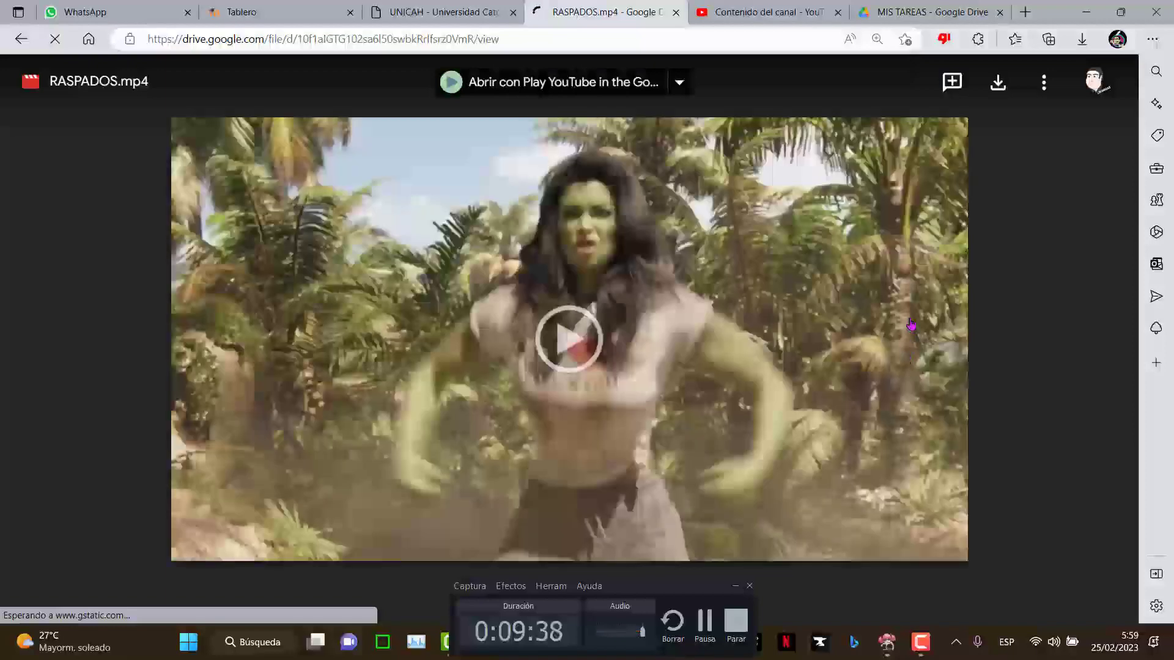
pyautogui.hotkey('alt', 'Left')
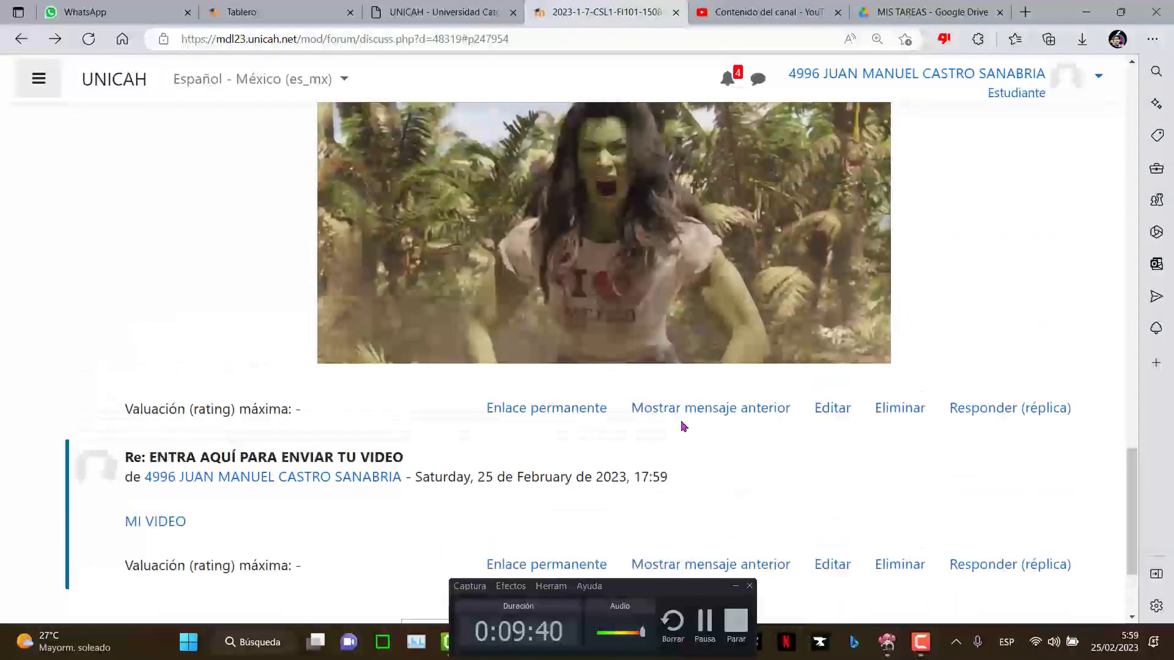
pyautogui.scroll(15, 683, 426)
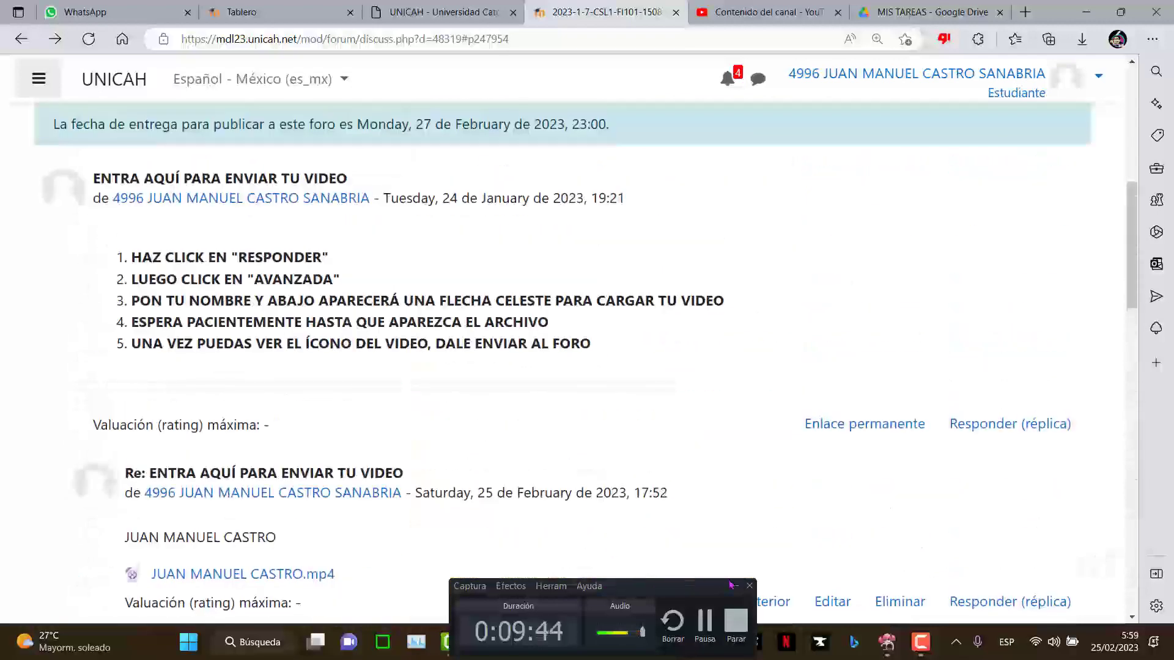
pyautogui.click(734, 585)
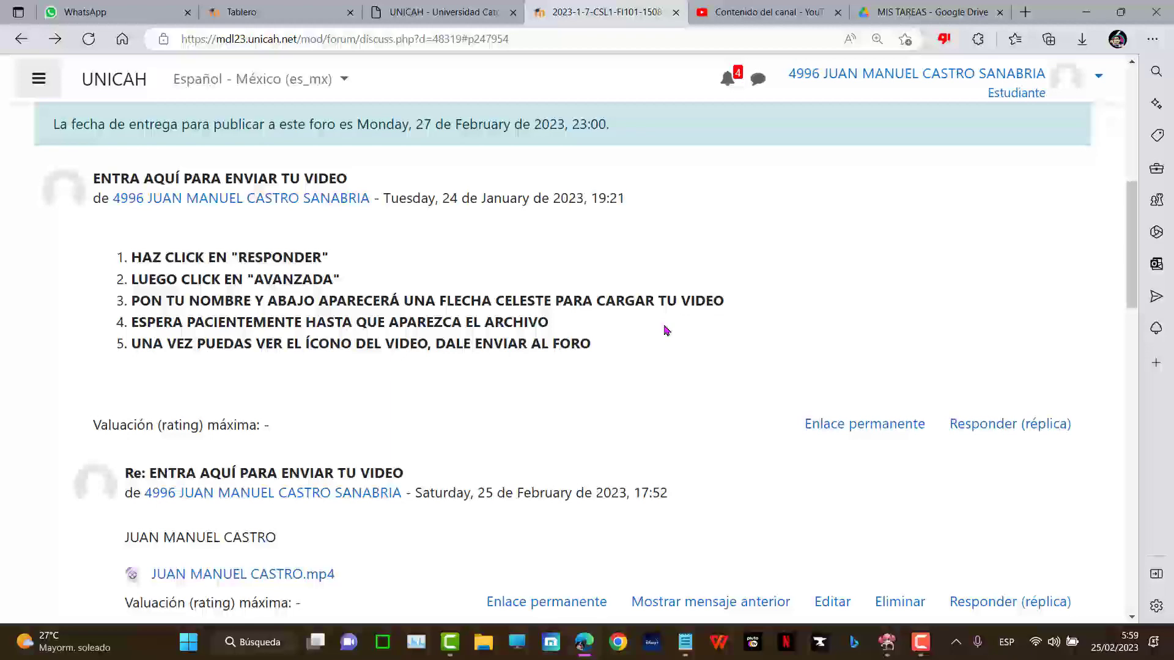
pyautogui.scroll(-7, 667, 330)
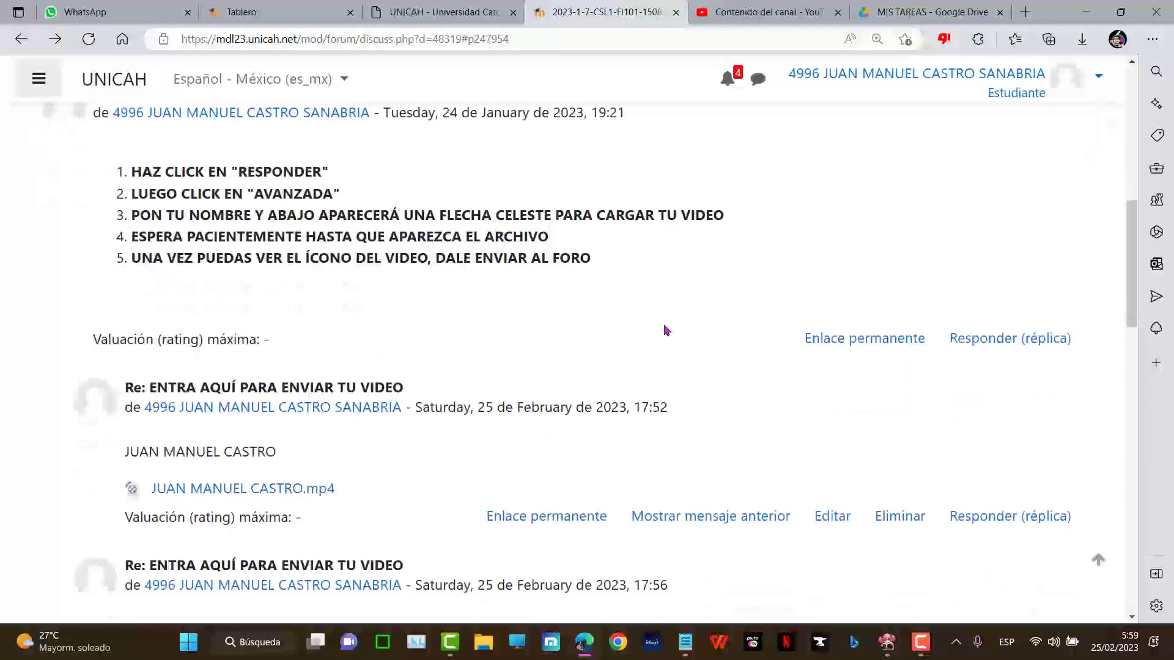
pyautogui.scroll(-15, 664, 325)
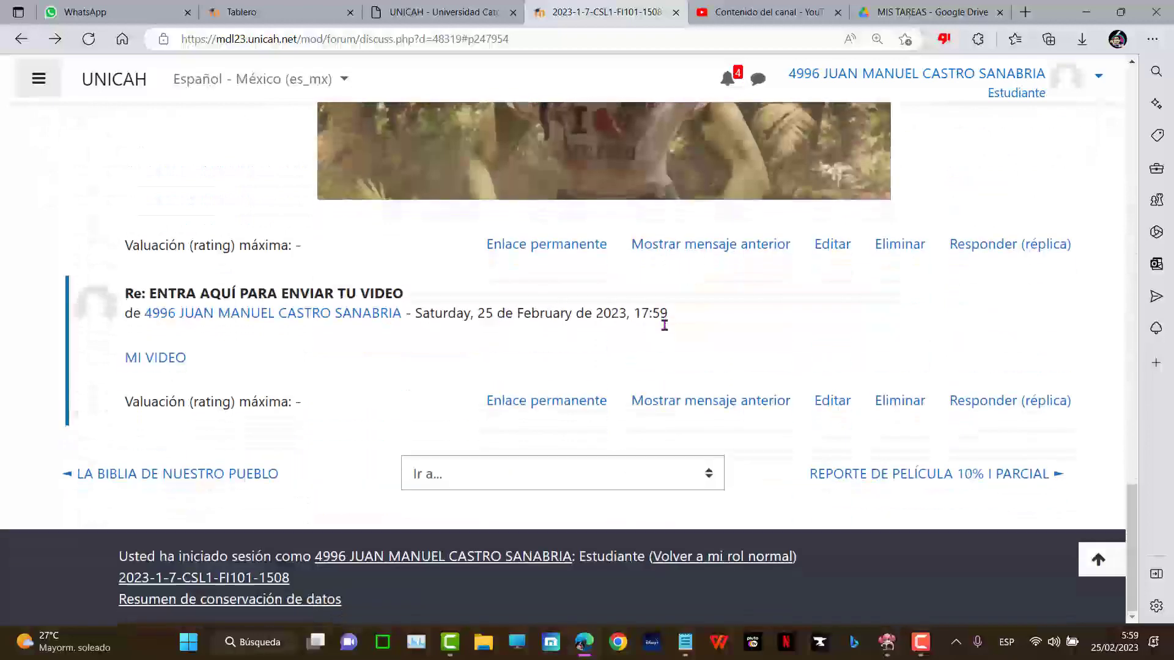
pyautogui.scroll(4, 653, 343)
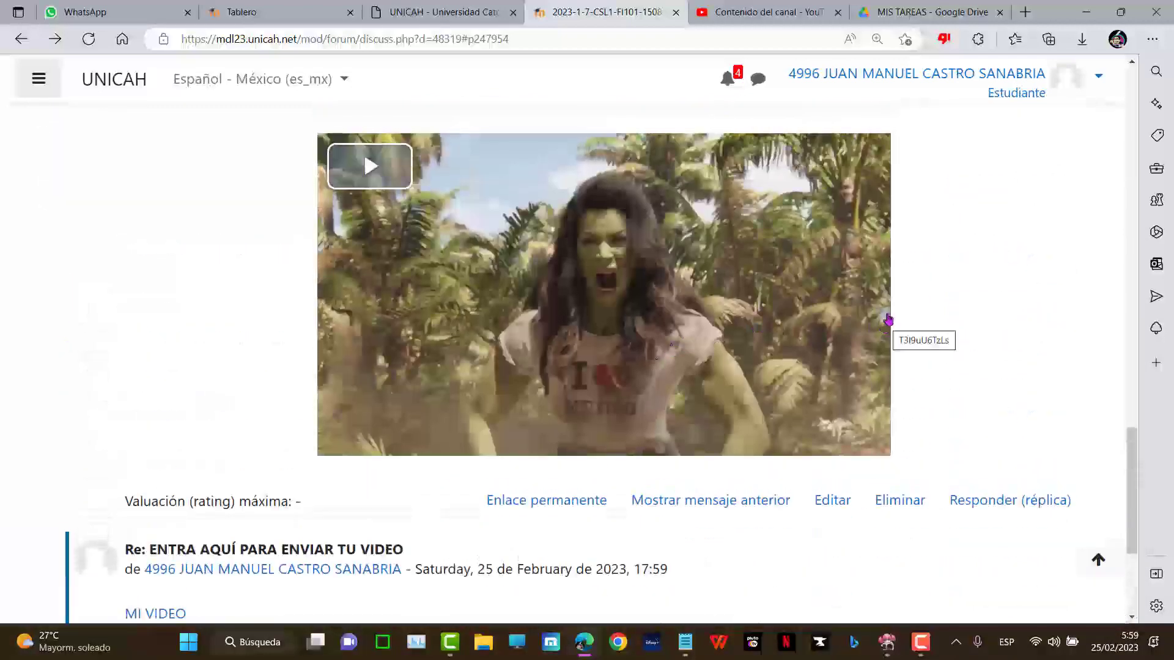
pyautogui.scroll(-3, 903, 326)
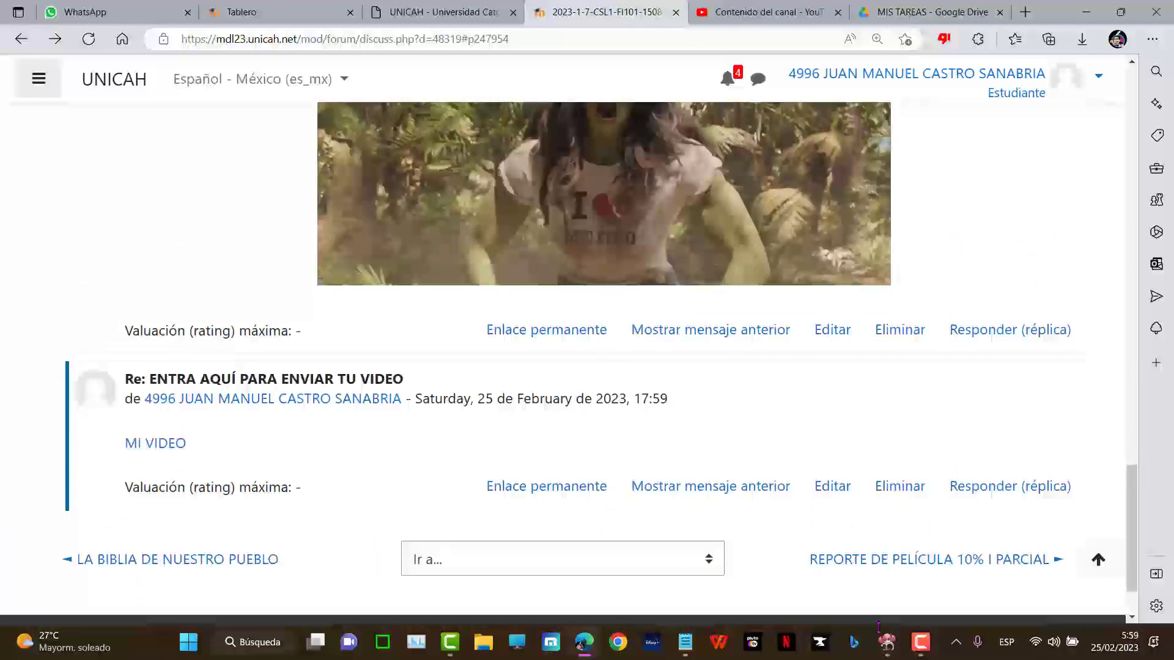
pyautogui.click(921, 644)
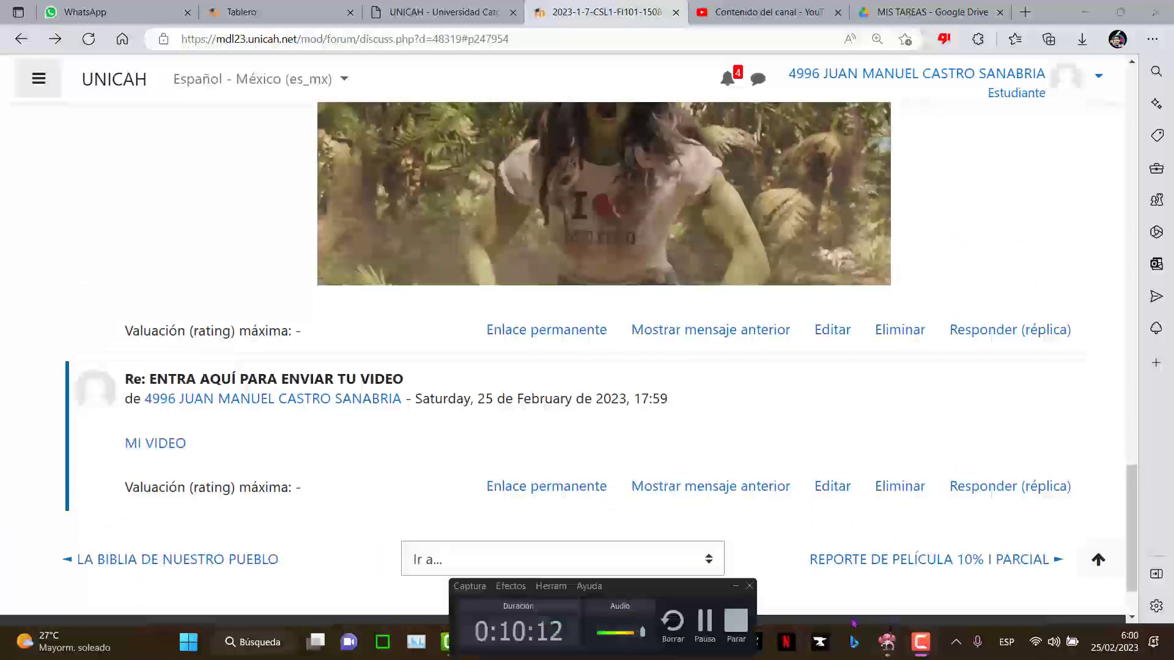
pyautogui.click(737, 593)
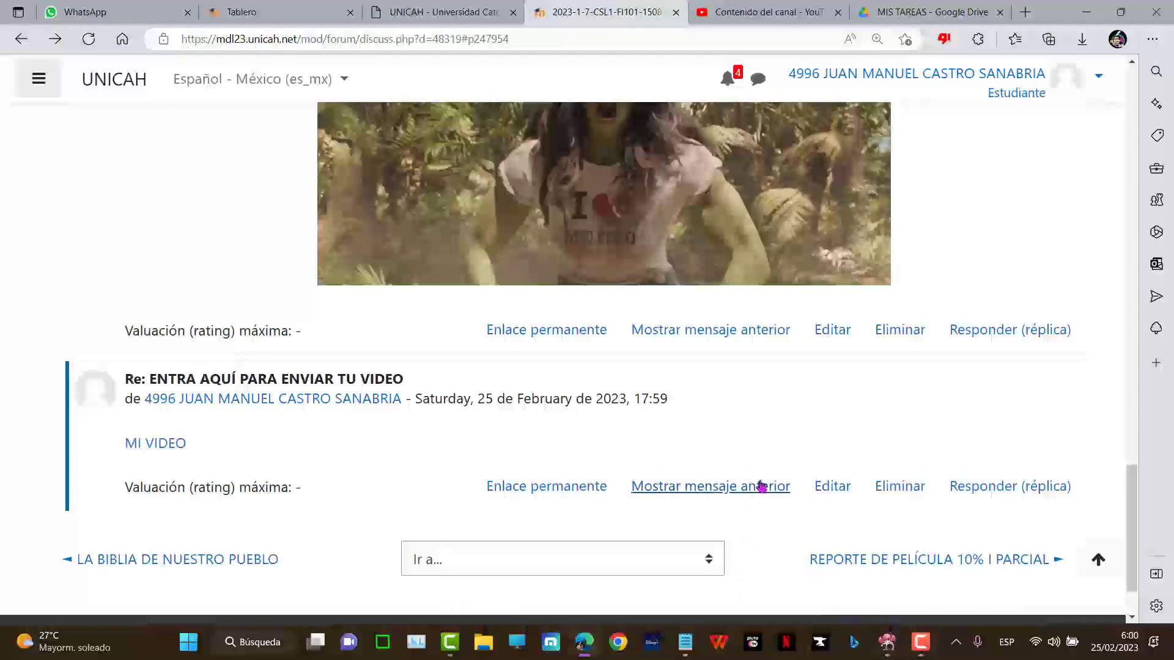
pyautogui.scroll(2, 757, 485)
pyautogui.scroll(15, 342, 512)
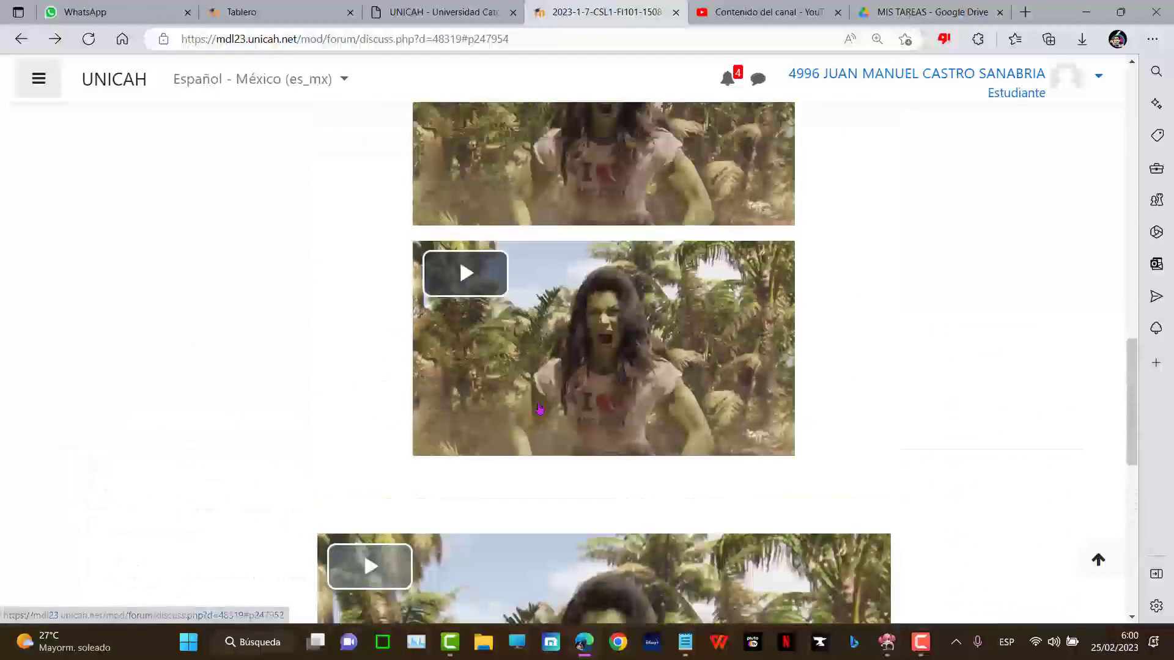
pyautogui.scroll(1, 365, 507)
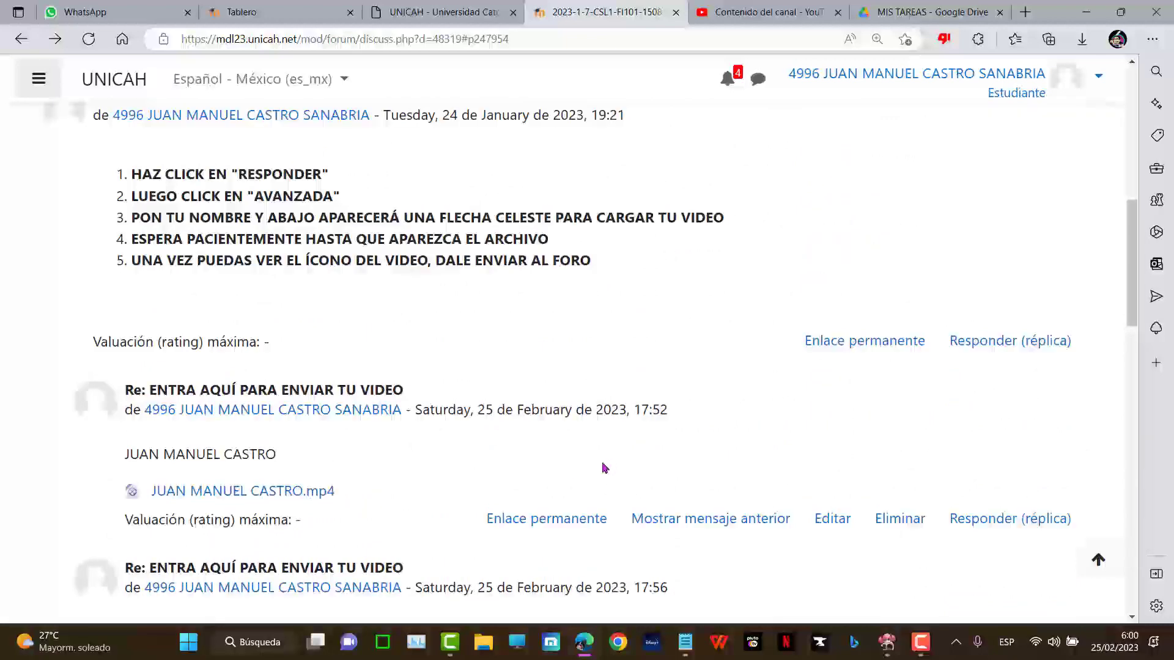
pyautogui.scroll(9, 603, 468)
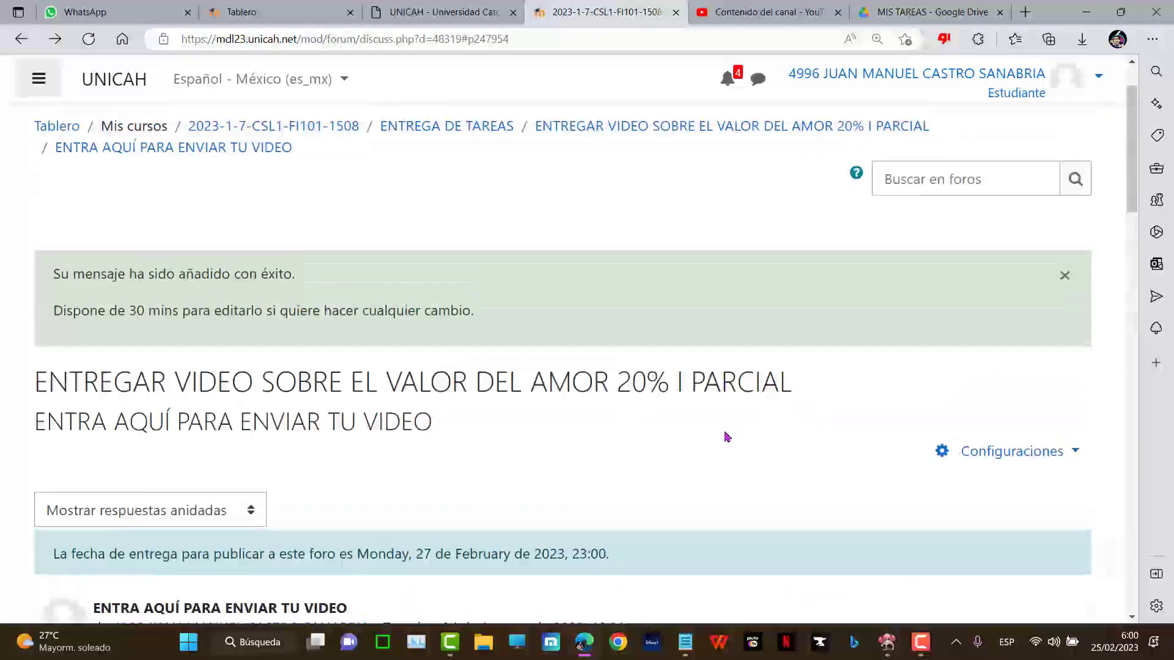
pyautogui.scroll(-3, 718, 439)
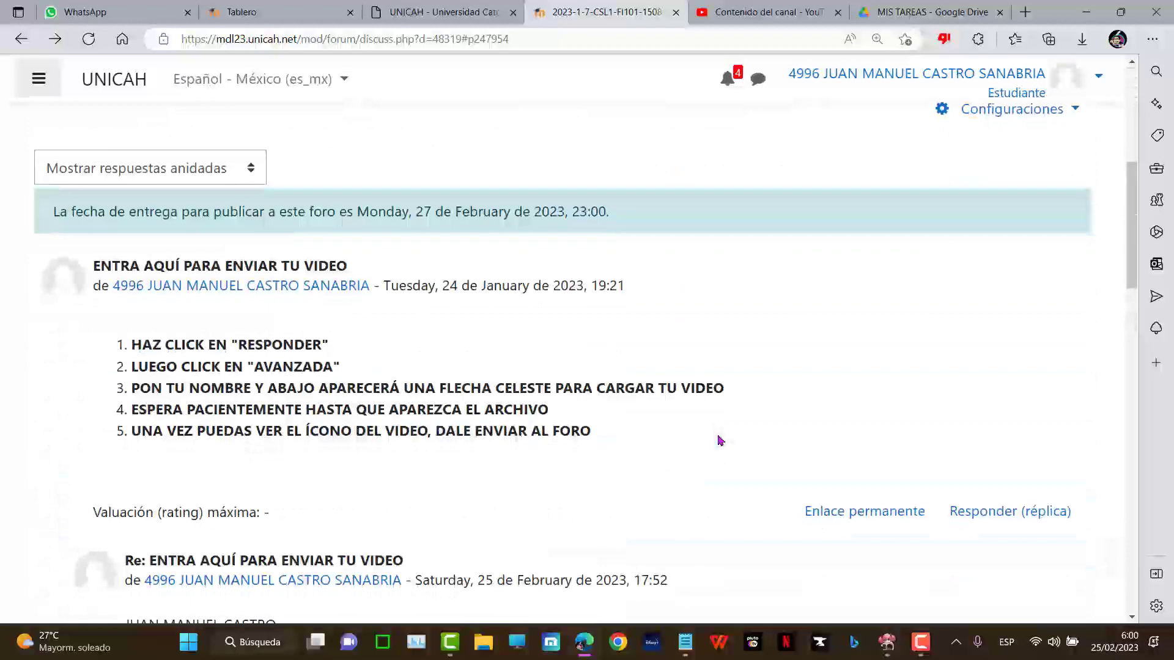